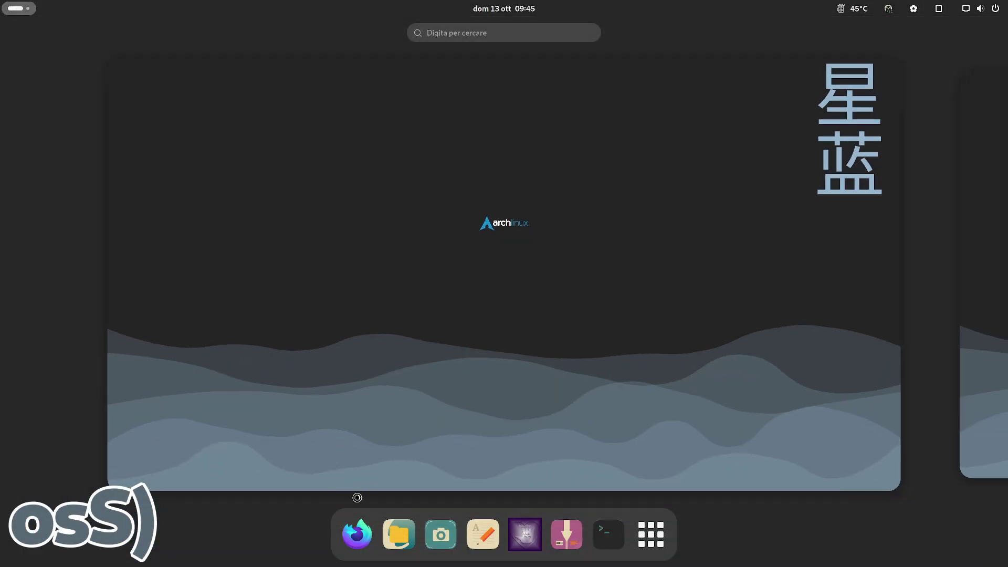
# Step: Launch Firefox, open the PWAsForFirefox GitHub repository, and follow the README's browser extension link
pyautogui.click(357, 534)
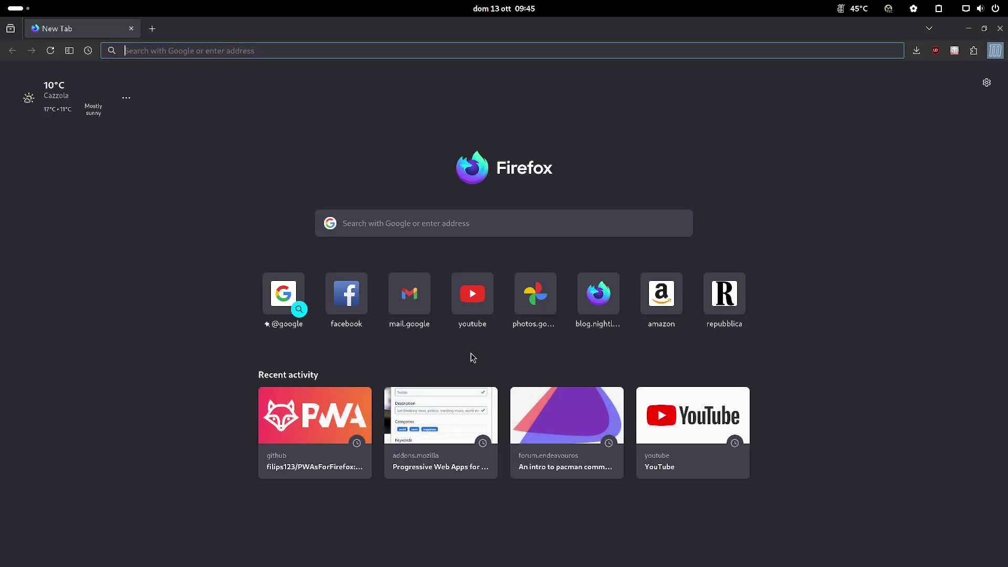
pyautogui.click(311, 415)
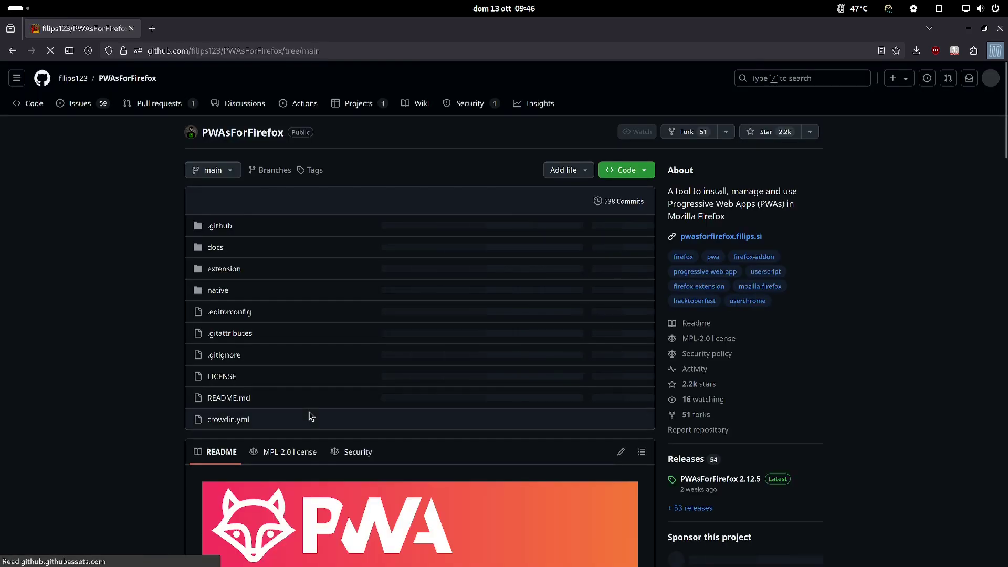
pyautogui.scroll(-5, 1006, 190)
pyautogui.scroll(-4, 1006, 190)
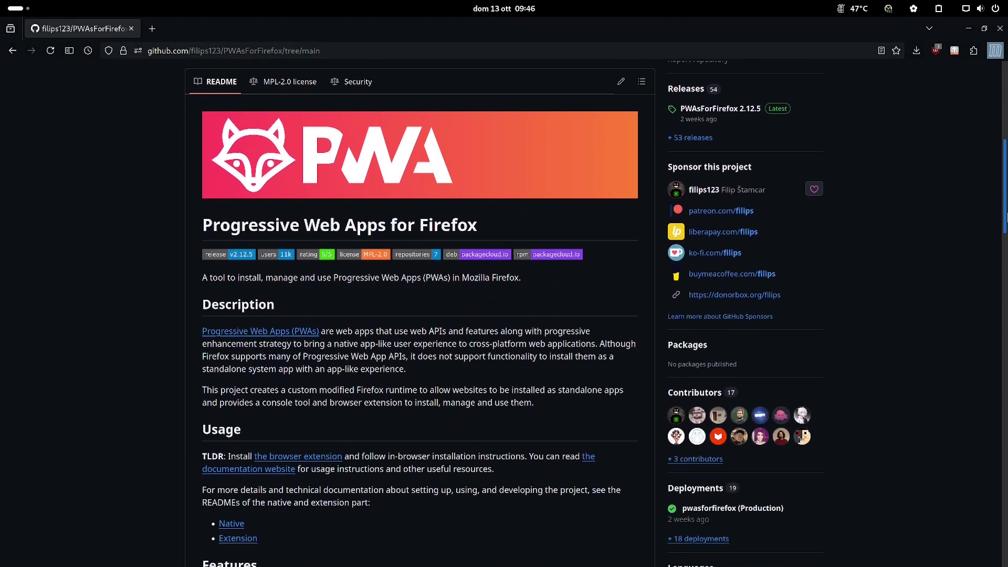
pyautogui.click(327, 392)
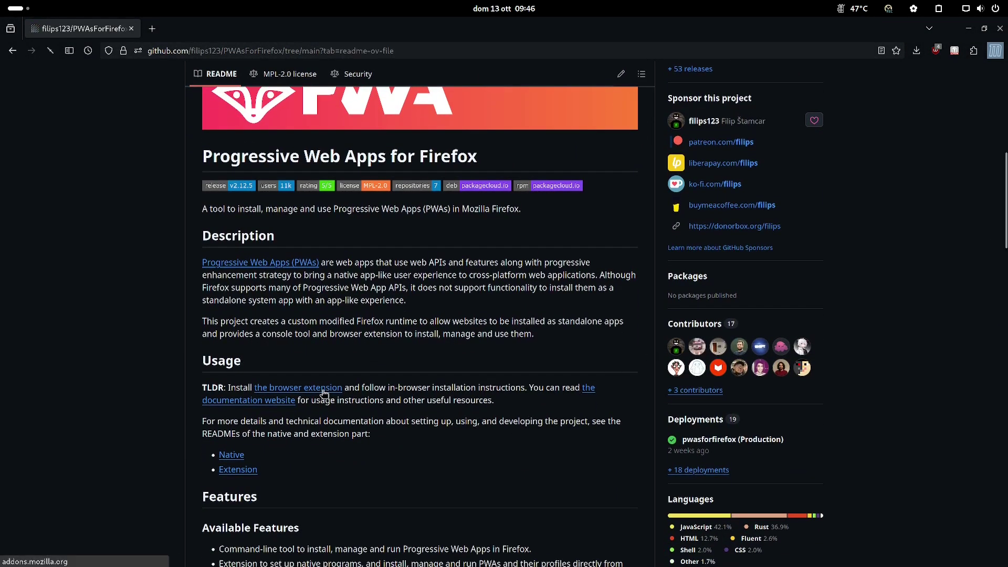
# Step: Add the Progressive Web Apps for Firefox extension to Firefox
pyautogui.click(563, 325)
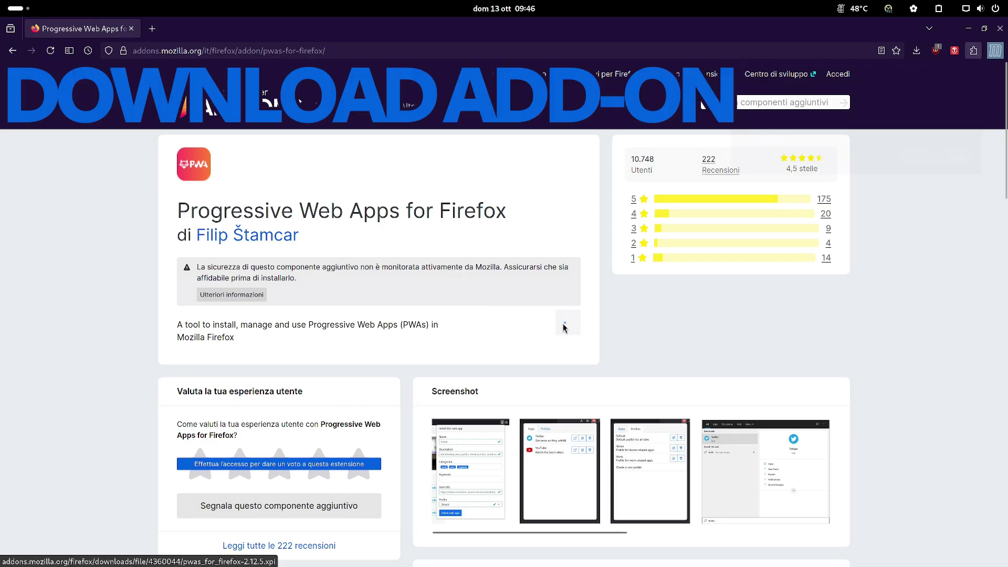
pyautogui.click(956, 163)
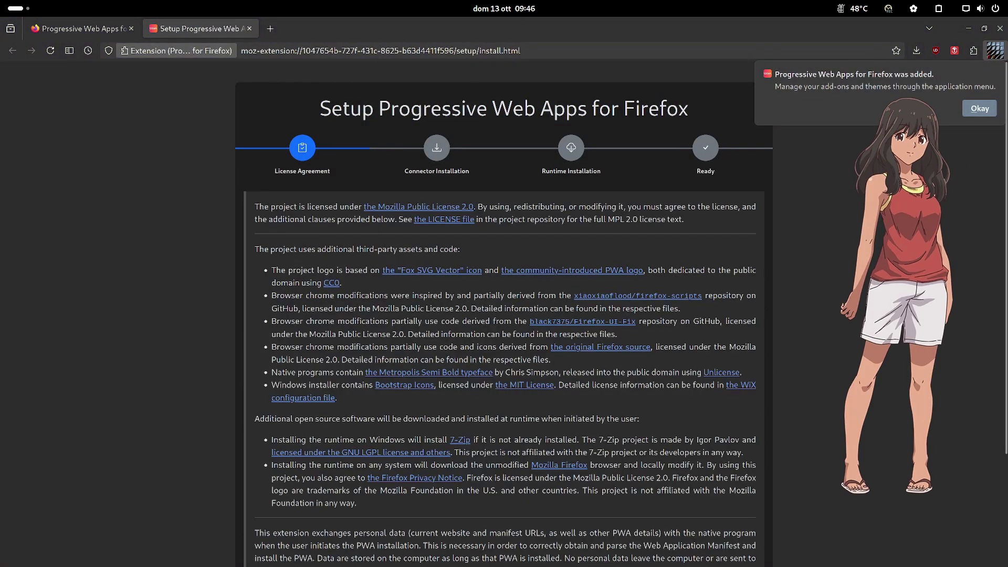
pyautogui.click(980, 108)
pyautogui.scroll(-5, 504, 315)
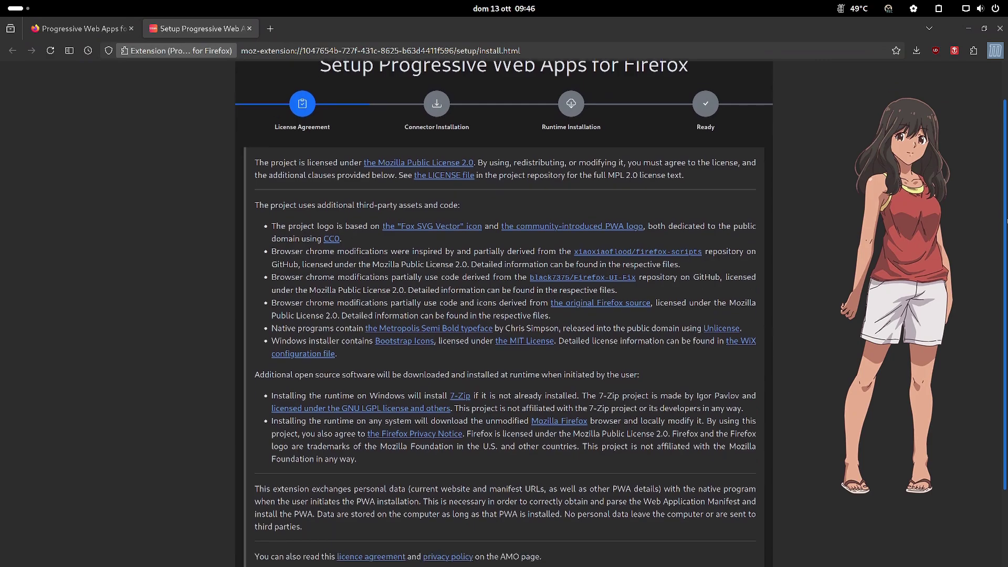
# Step: Accept the extension's licence agreement on the setup page
pyautogui.click(984, 28)
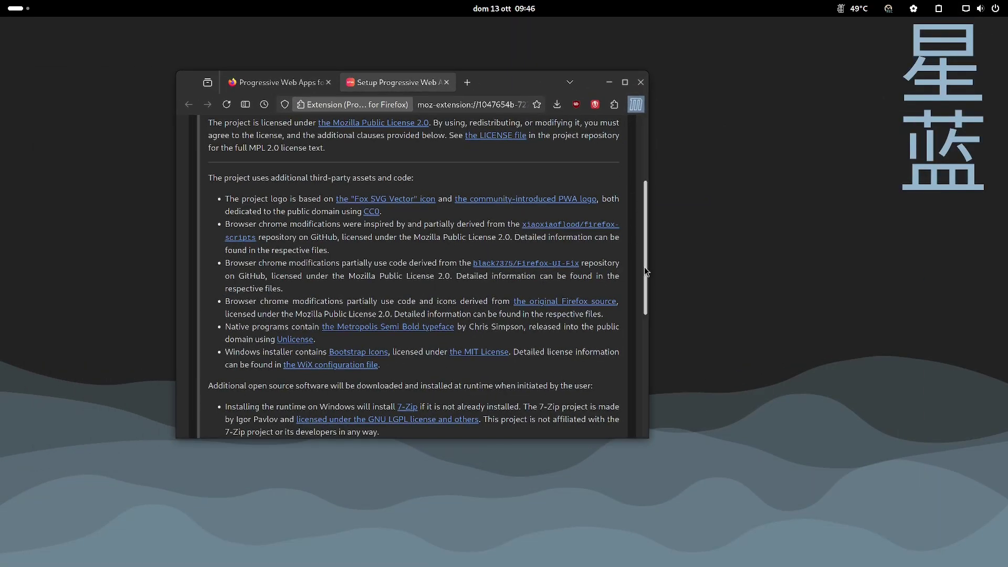
pyautogui.scroll(-5, 645, 271)
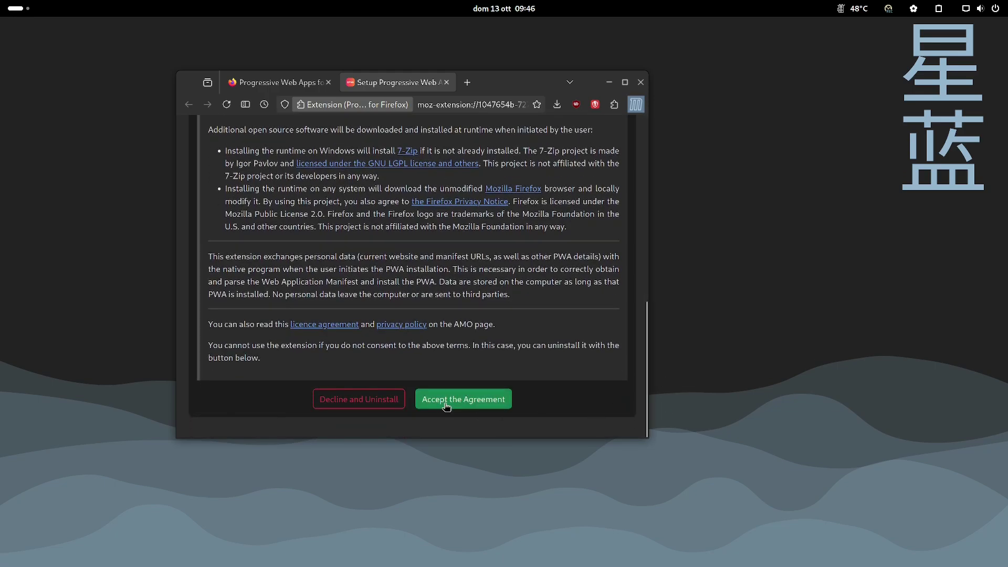
pyautogui.click(446, 404)
pyautogui.moveTo(639, 438); pyautogui.dragTo(800, 533)
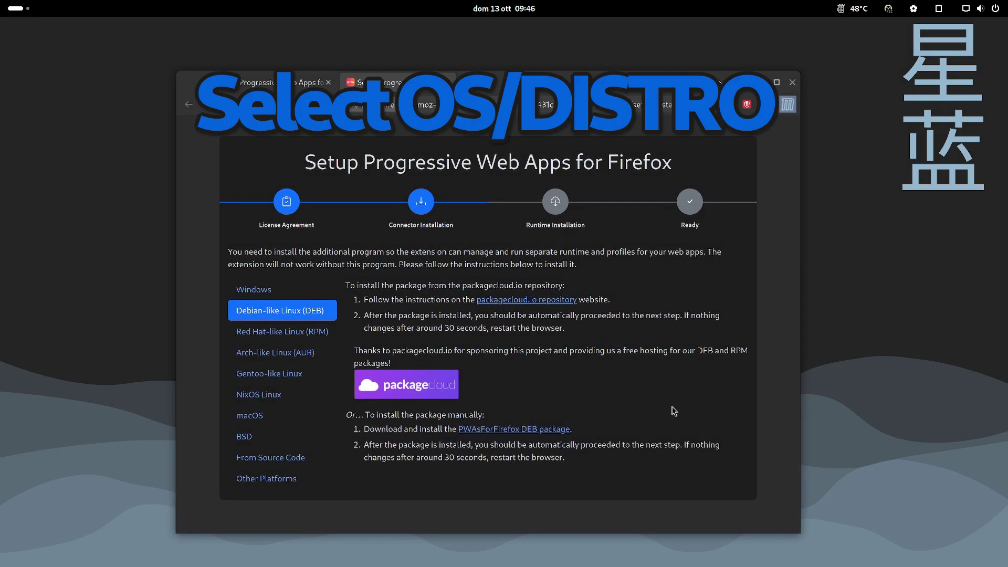
# Step: Choose Arch-like Linux (AUR) and copy the firefox-pwa-bin package name
pyautogui.click(299, 352)
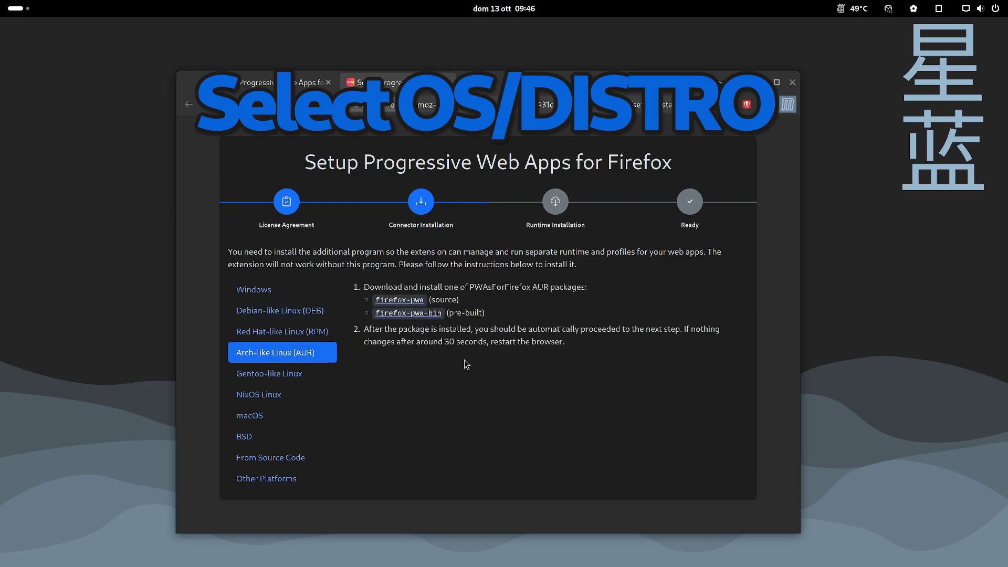
pyautogui.moveTo(433, 313); pyautogui.dragTo(373, 313)
pyautogui.press('super+c')
pyautogui.rightClick(373, 314)
pyautogui.click(404, 172)
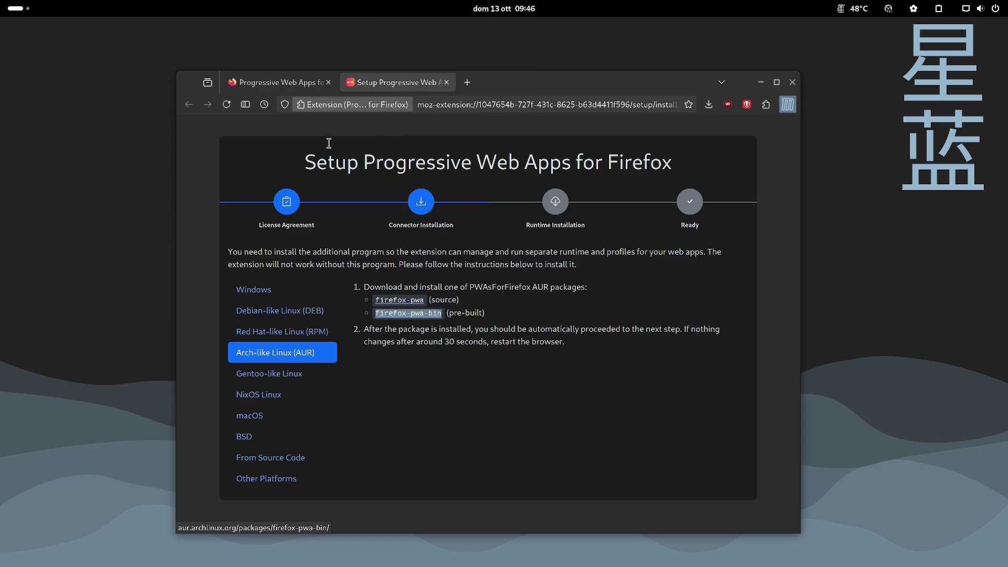
# Step: Search Pamac for the pasted firefox-pwa-bin package name and centre the window
pyautogui.moveTo(2, 6)
pyautogui.press('Escape')
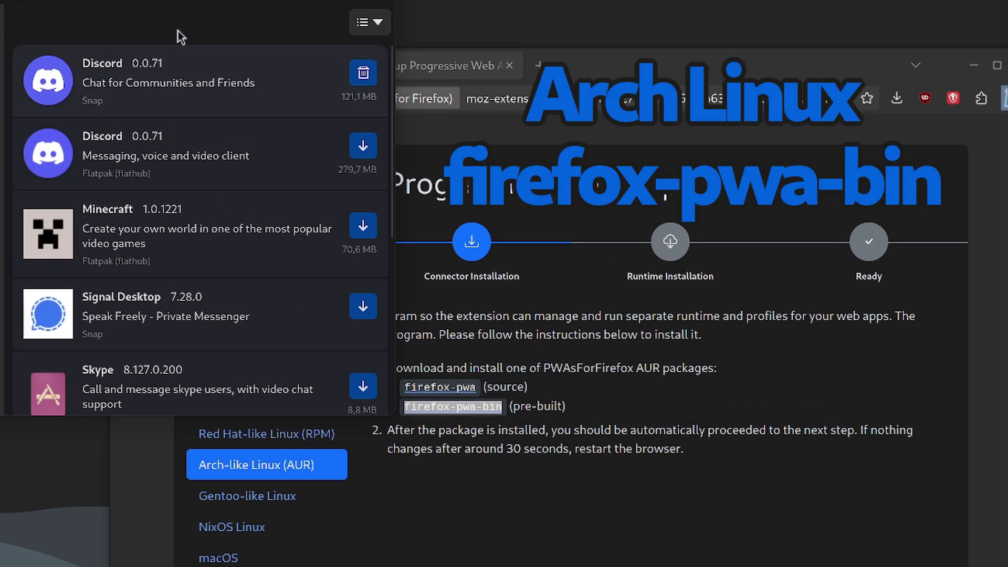
pyautogui.hotkey('ctrl', 'f')
pyautogui.rightClick(73, 24)
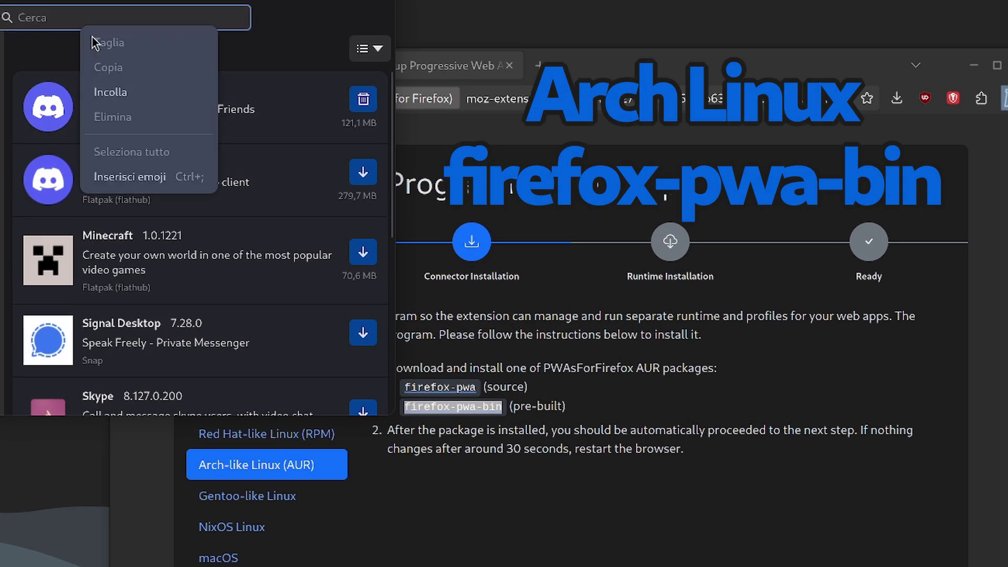
pyautogui.click(118, 94)
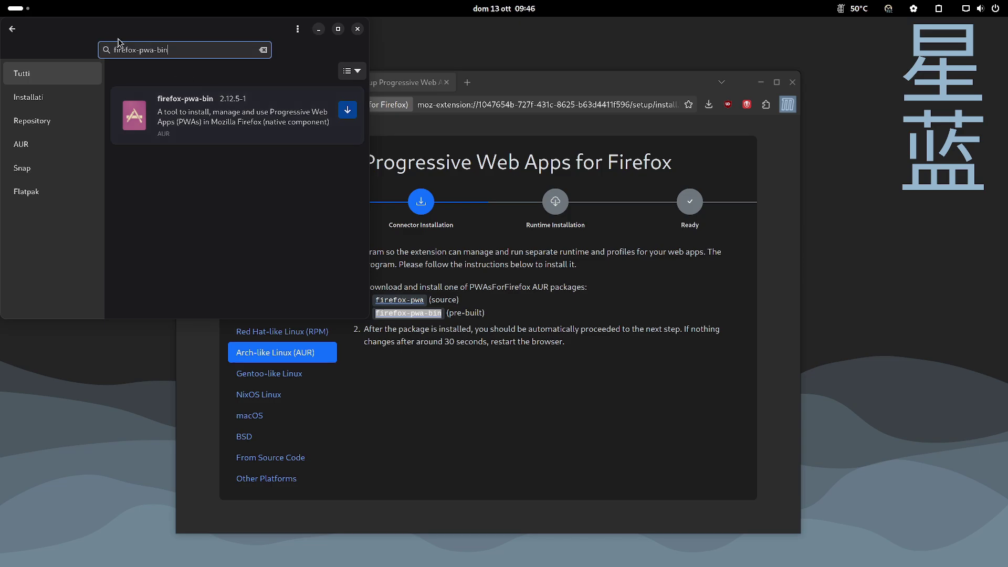
pyautogui.moveTo(120, 42); pyautogui.dragTo(402, 117)
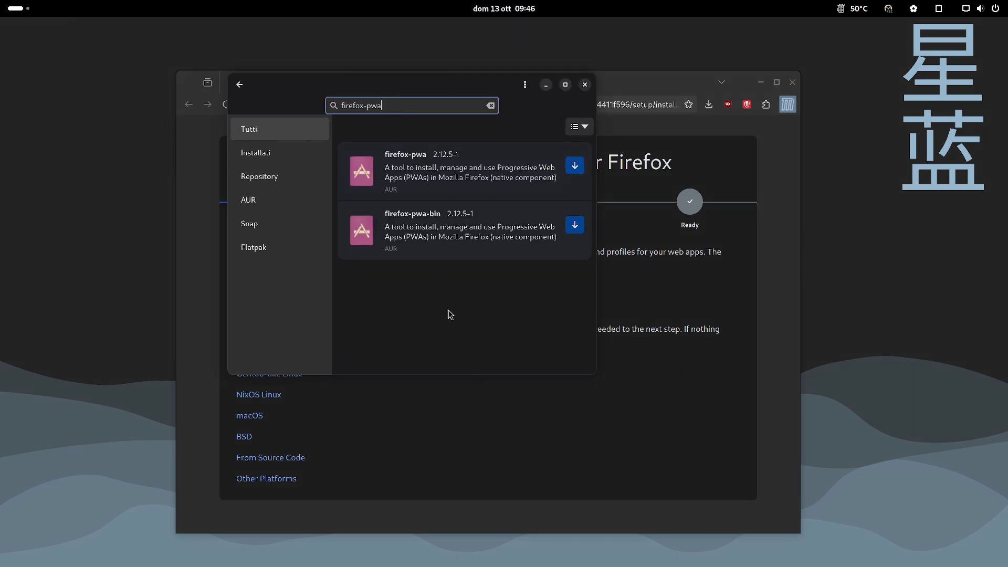
# Step: Type 'yay firefox-pwa-bin' in a terminal, then close the terminal without running it
pyautogui.press('super')
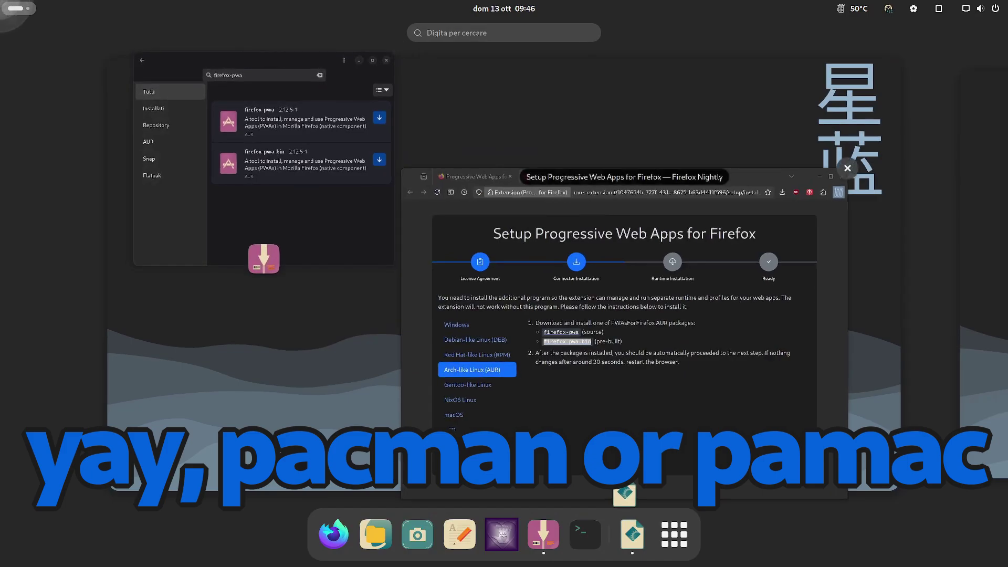
pyautogui.click(582, 533)
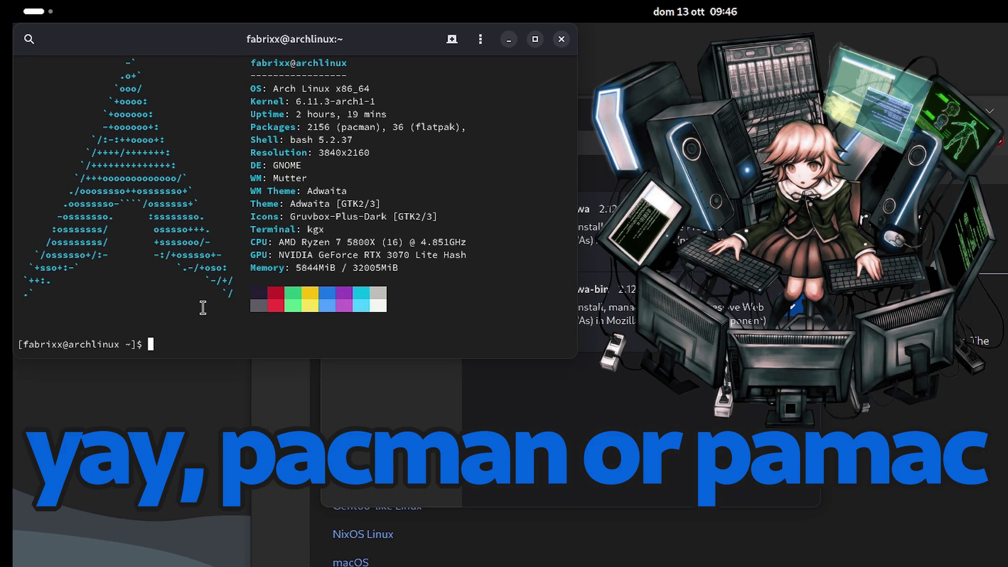
pyautogui.write('yay firefox-pwa-bin')
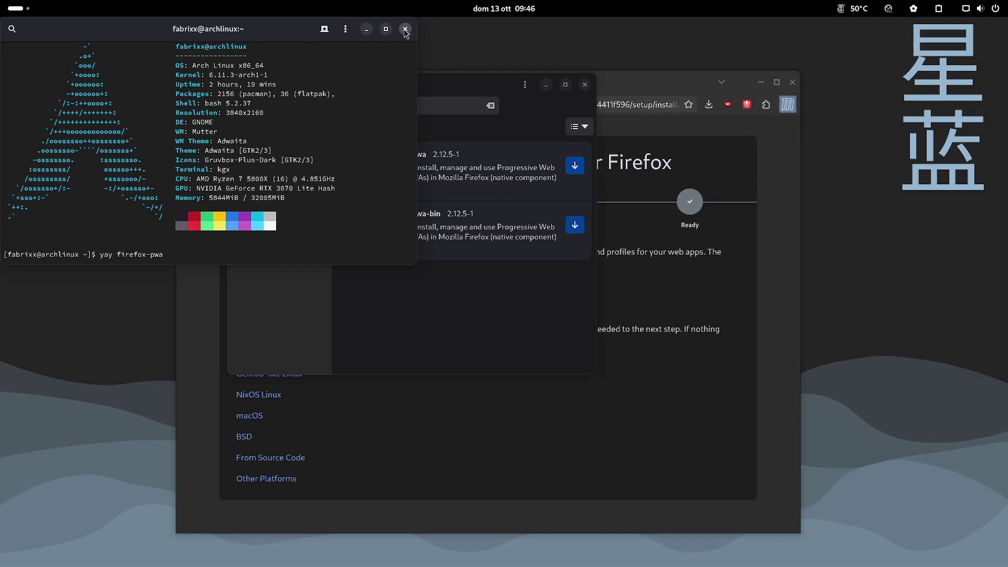
pyautogui.click(406, 30)
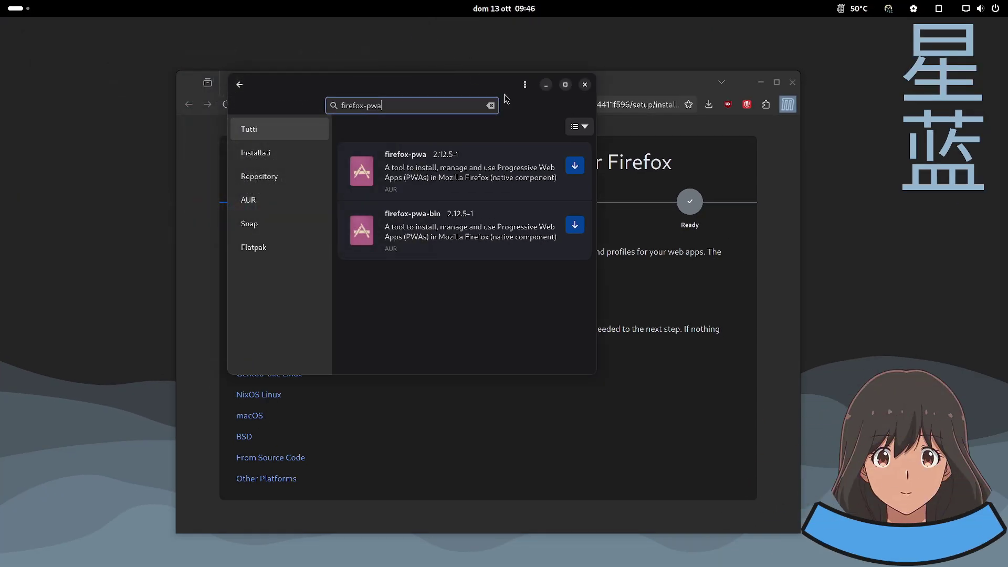
# Step: Build and apply firefox-pwa-bin 2.12.5-1 from its Pamac page, authorising with the account password
pyautogui.click(504, 232)
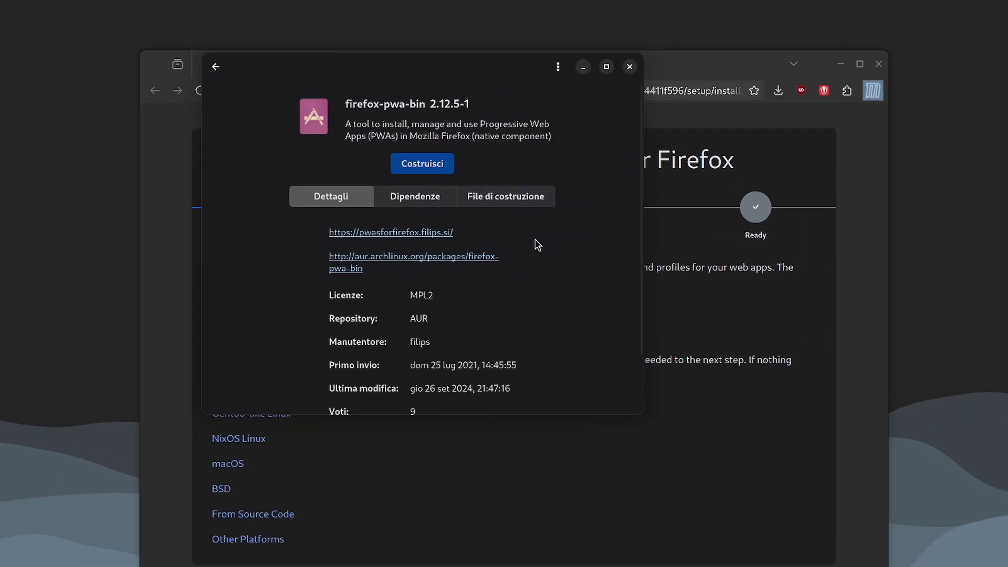
pyautogui.click(422, 163)
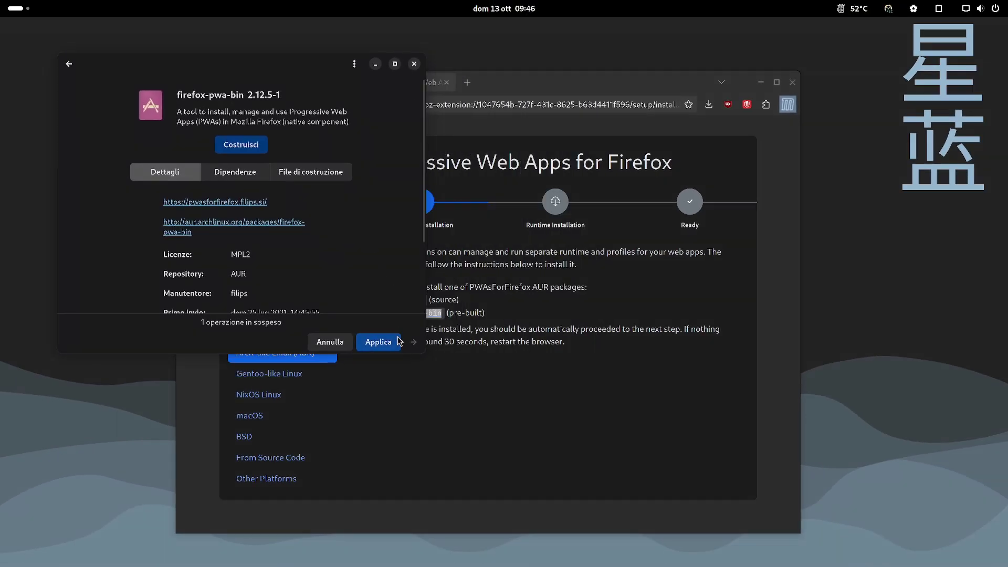
pyautogui.click(398, 342)
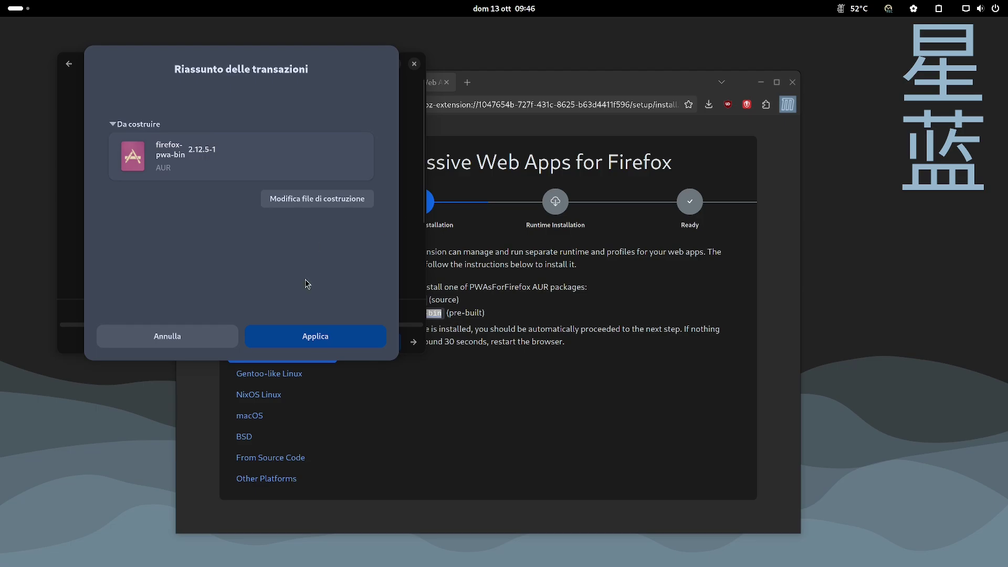
pyautogui.click(315, 339)
pyautogui.write('••')
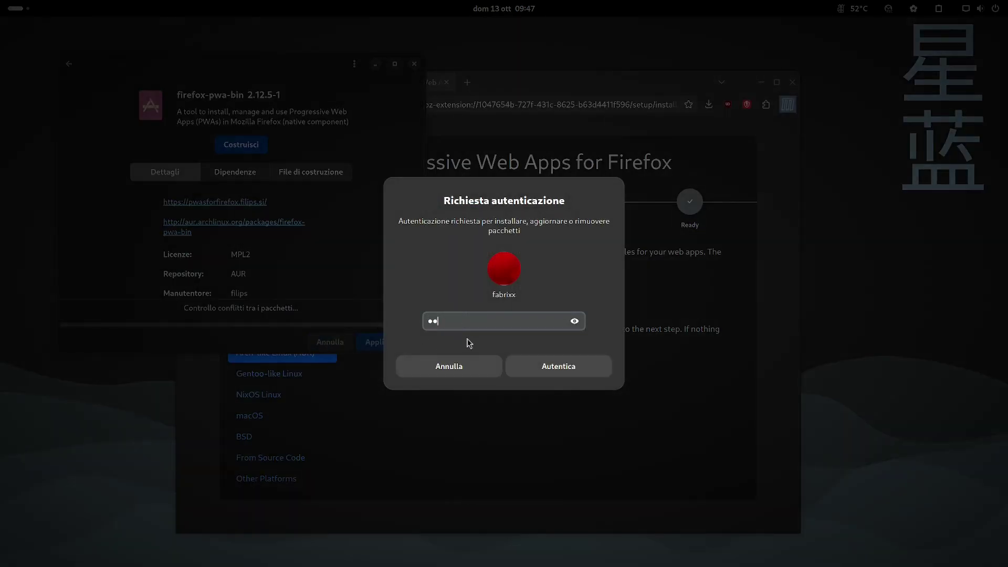
pyautogui.press('Return')
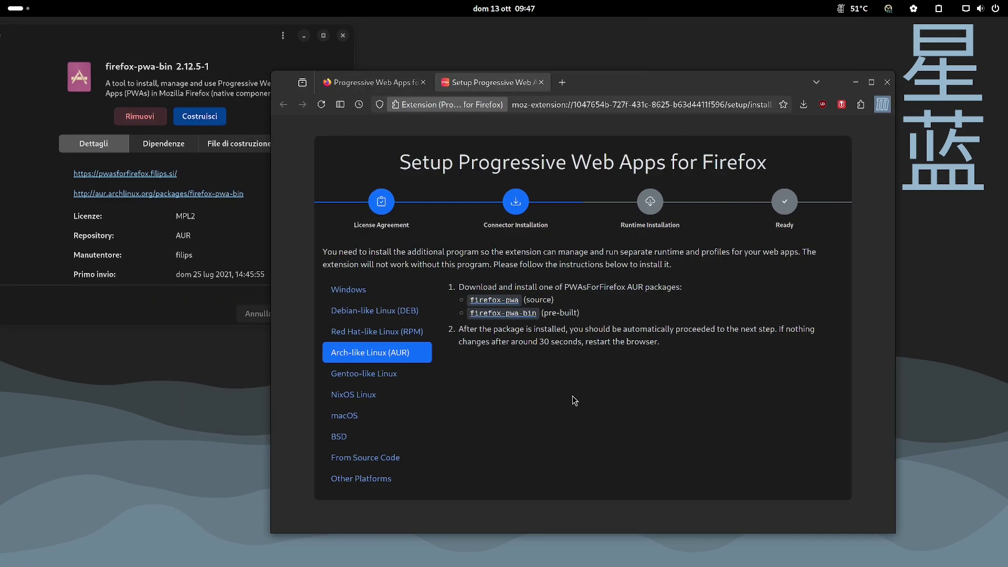
# Step: Start installing the Mozilla runtime from the Firefox PWA setup page
pyautogui.click(226, 306)
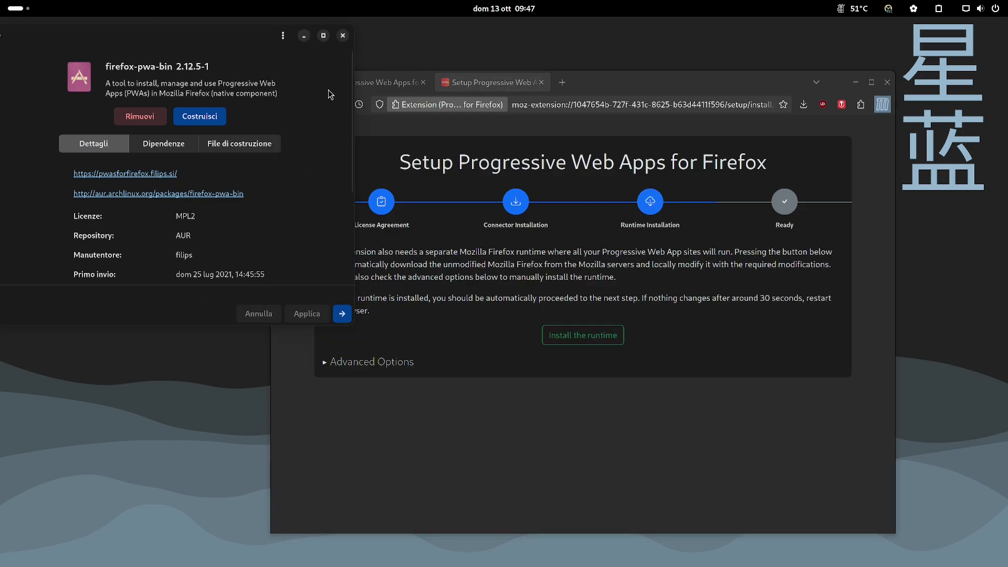
pyautogui.click(626, 407)
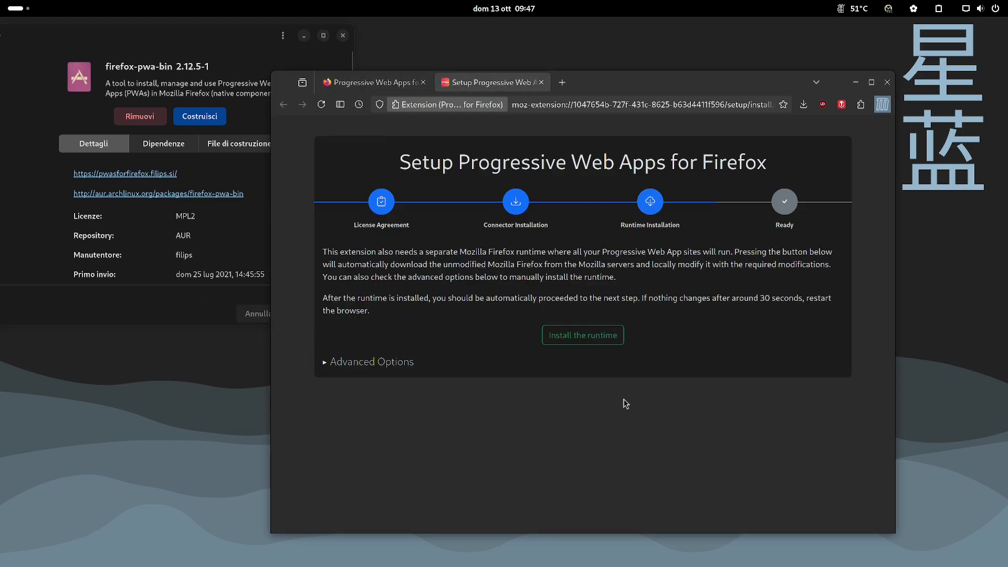
pyautogui.click(602, 341)
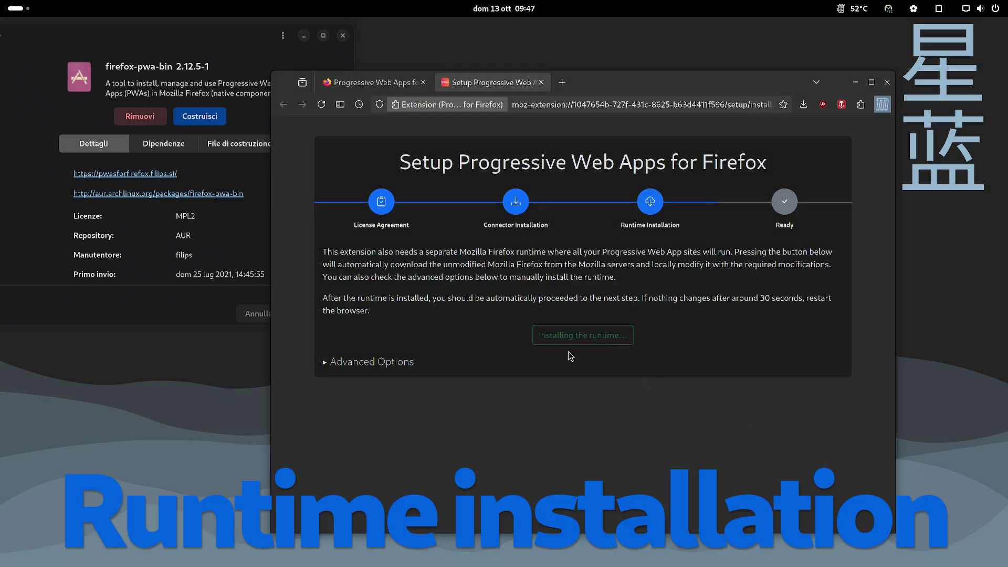
pyautogui.press('super')
pyautogui.press('super')
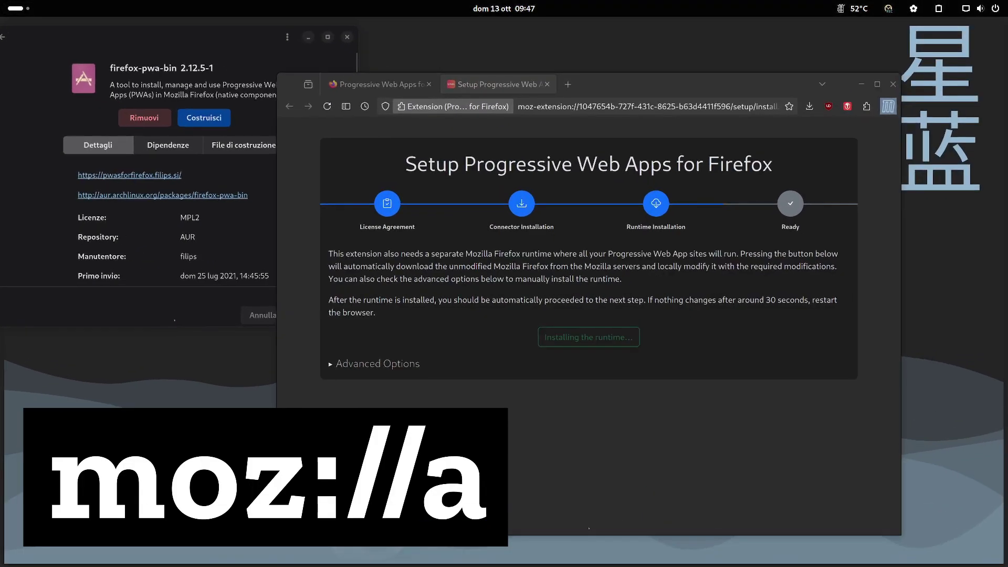
# Step: Show hidden files and browse to .local/share/firefoxpwa/runtime in Files
pyautogui.press('super+e')
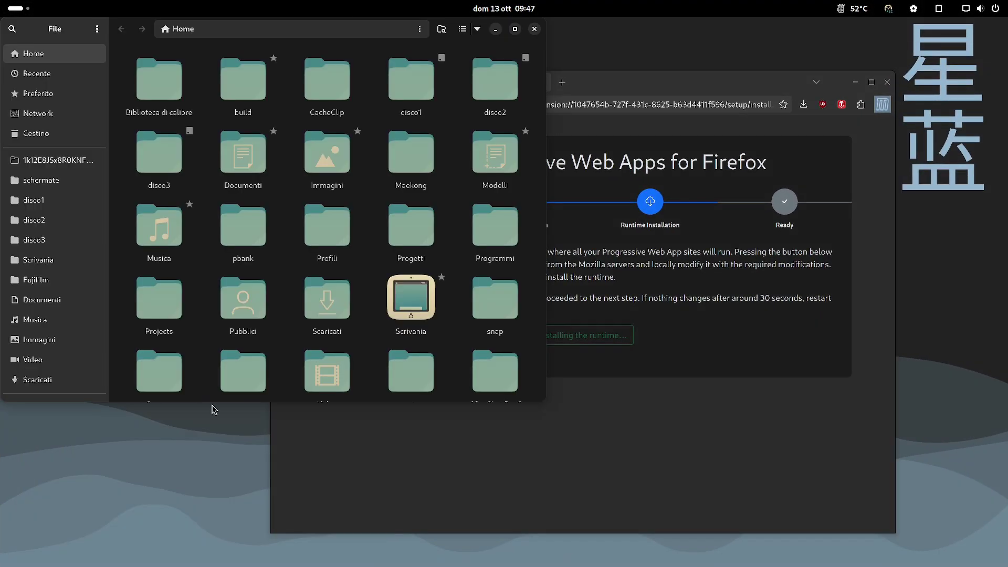
pyautogui.hotkey('ctrl', 'h')
pyautogui.doubleClick(492, 309)
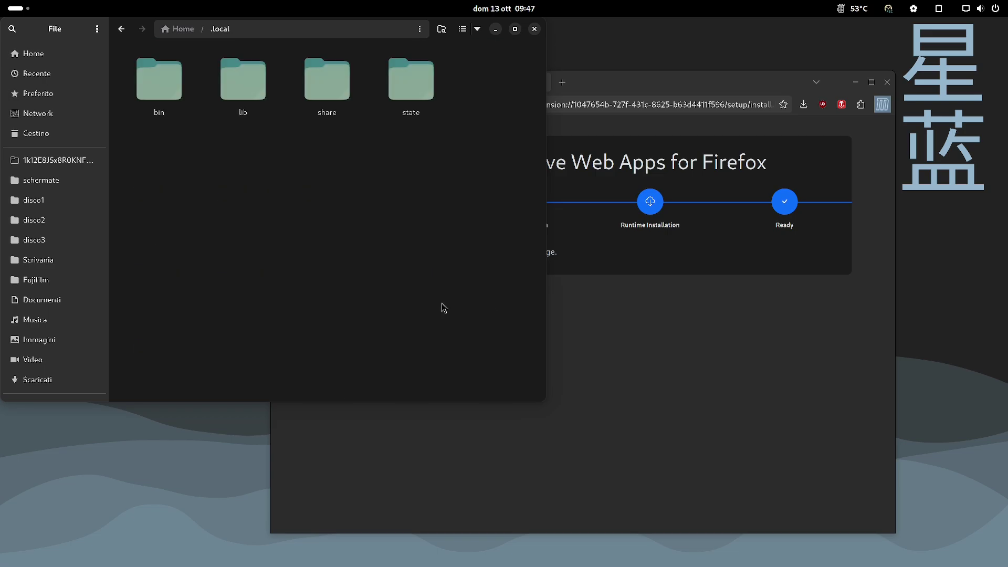
pyautogui.doubleClick(324, 89)
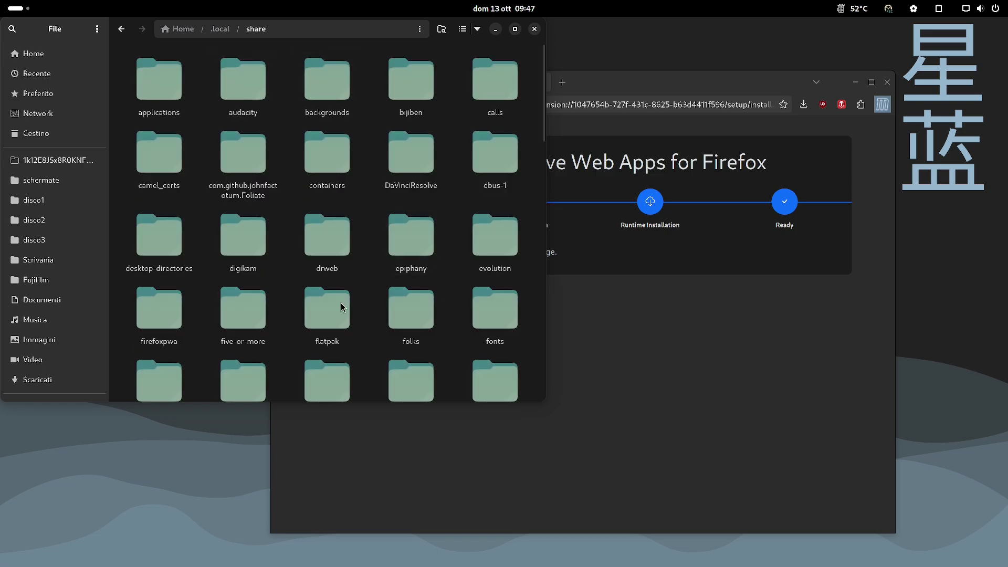
pyautogui.doubleClick(167, 319)
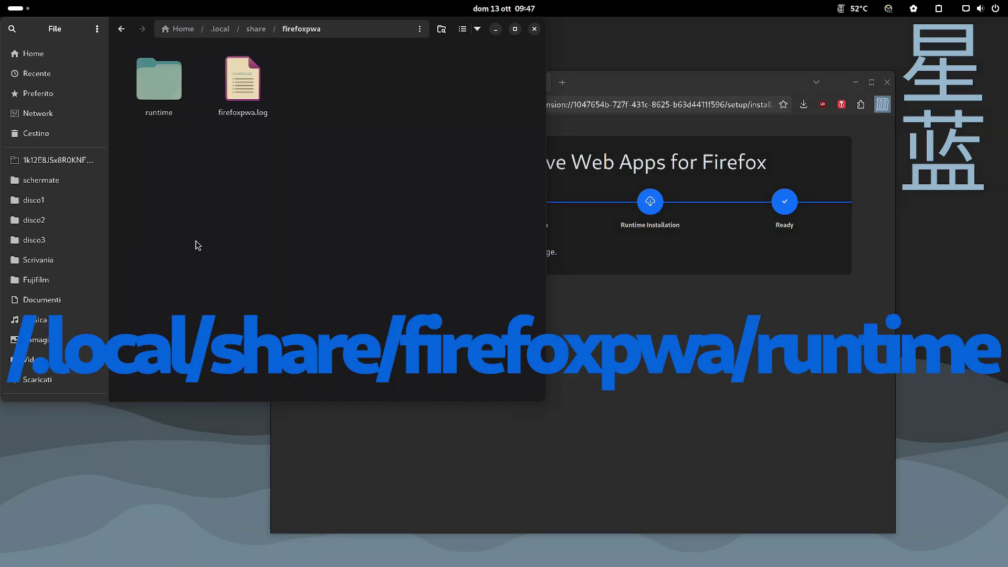
pyautogui.doubleClick(186, 96)
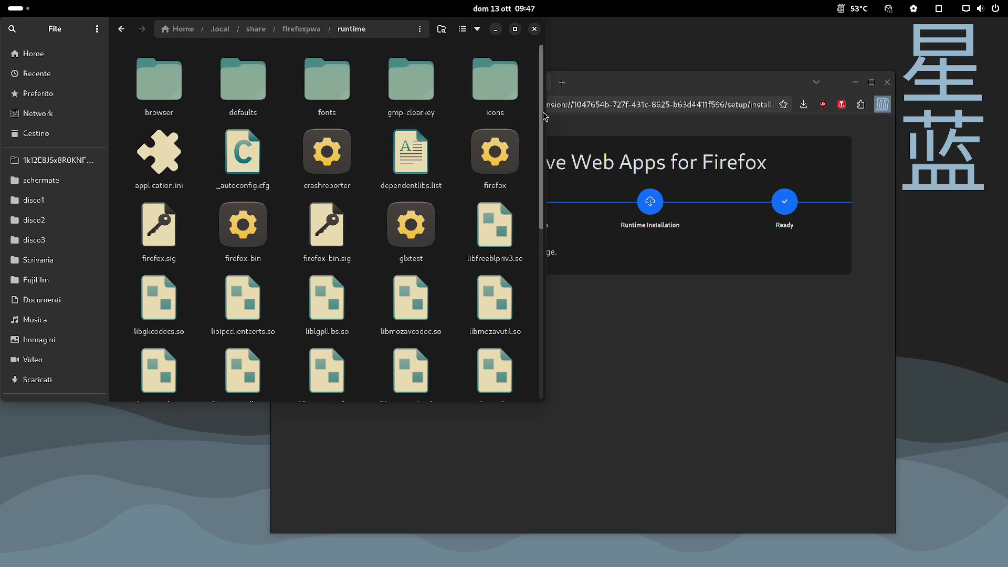
pyautogui.scroll(-10, 536, 102)
# Step: Close Files and Pamac, then maximize the Firefox window
pyautogui.click(560, 332)
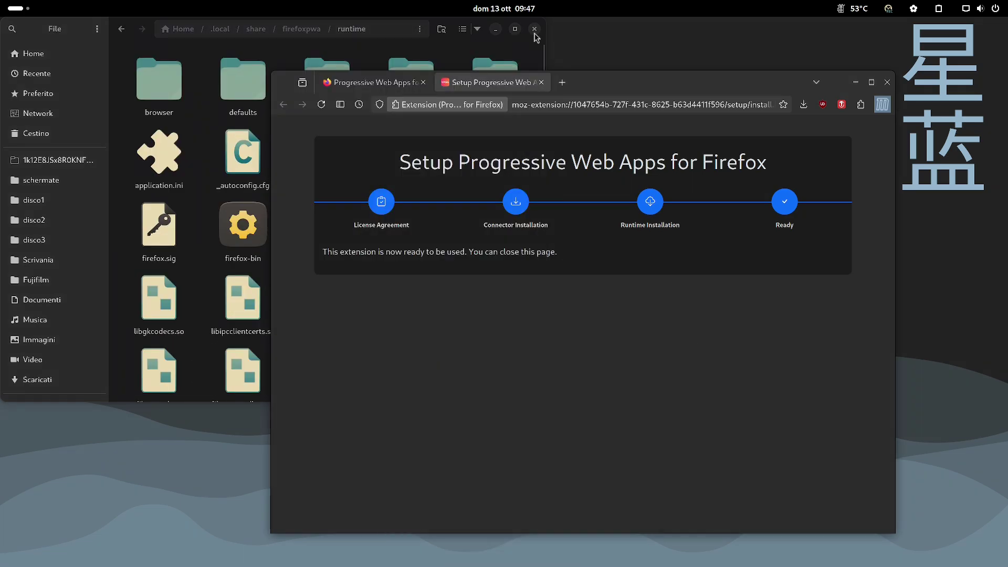
pyautogui.click(534, 29)
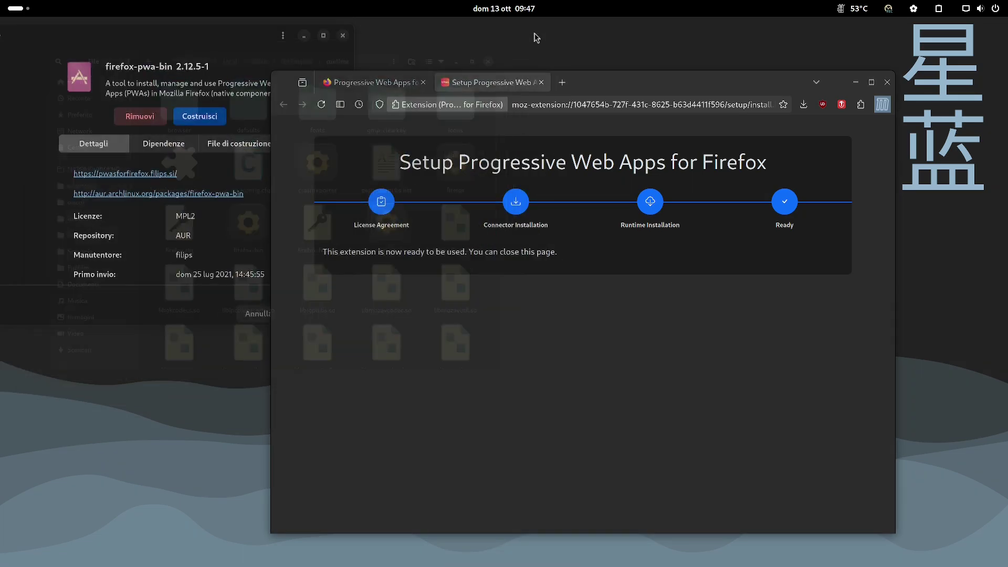
pyautogui.click(343, 35)
pyautogui.moveTo(680, 92); pyautogui.dragTo(618, 70)
pyautogui.click(810, 60)
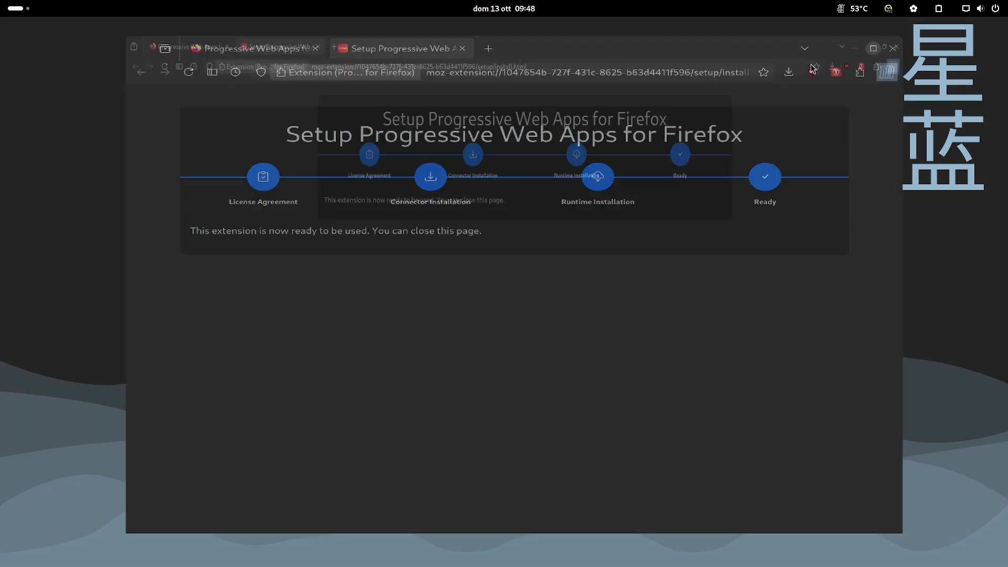
# Step: Close the finished setup tab and switch to the Gmail window
pyautogui.middleClick(253, 35)
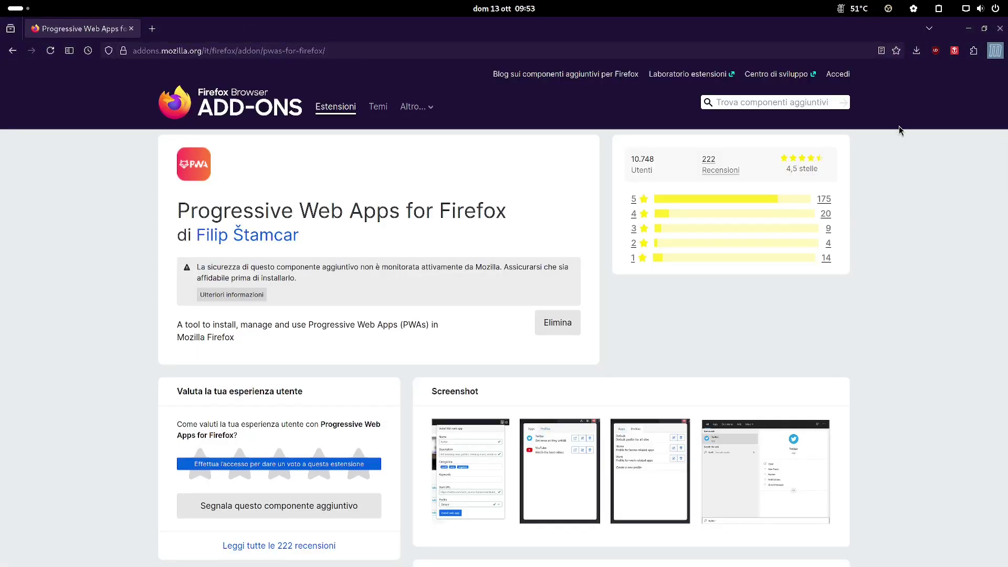
pyautogui.press('super')
pyautogui.click(265, 191)
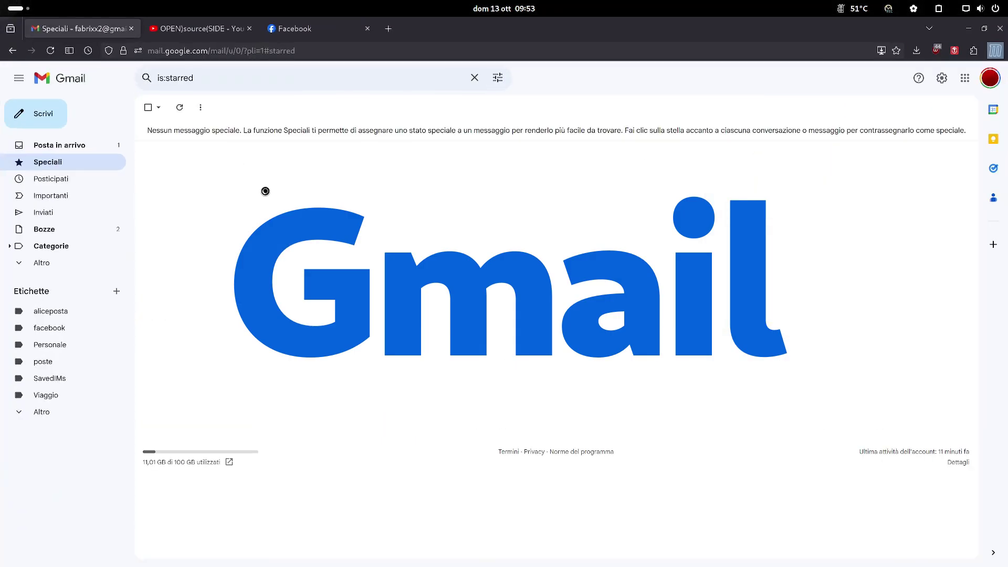
# Step: Install Gmail as a web app named Gmail via the Progressive Web Apps extension
pyautogui.click(972, 52)
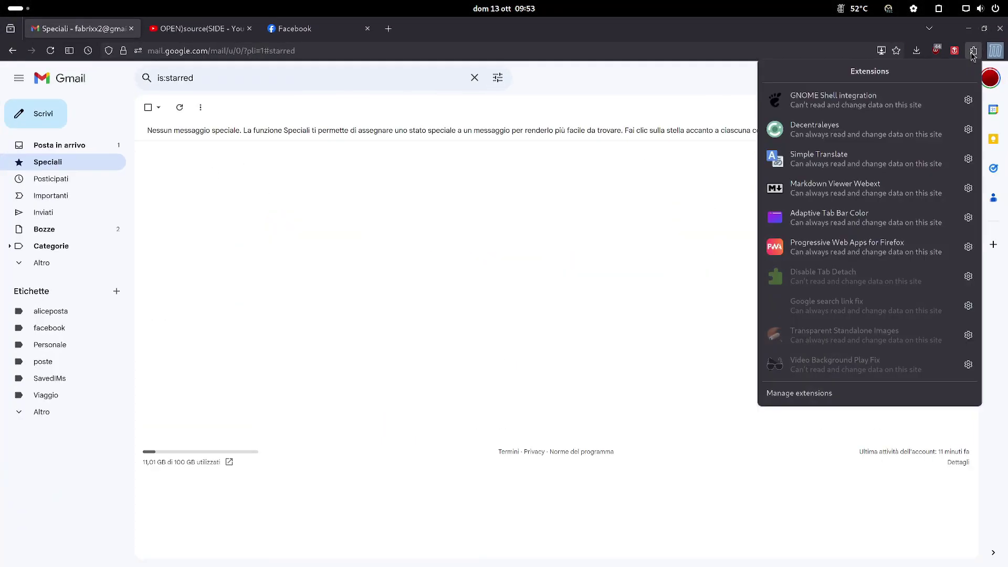
pyautogui.click(869, 303)
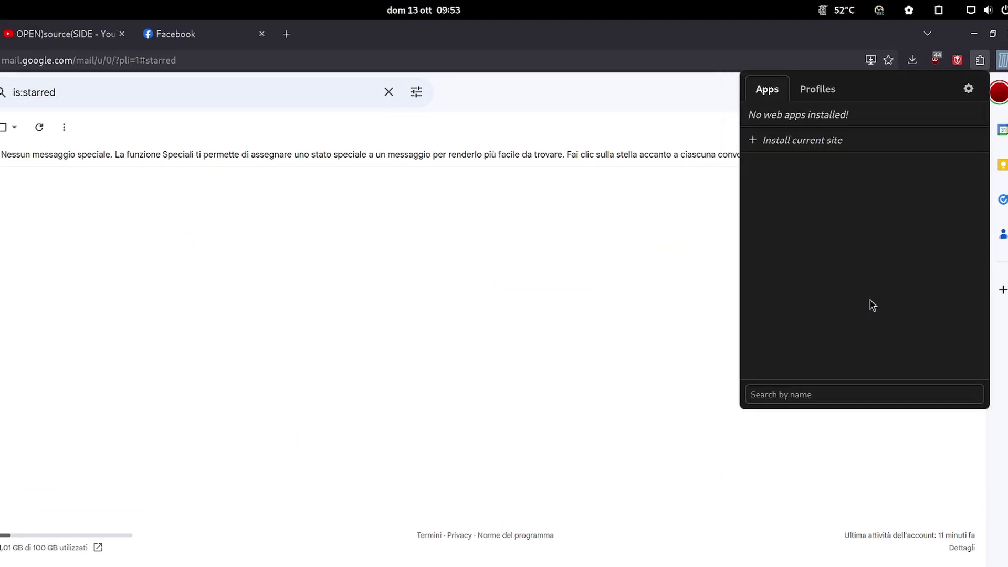
pyautogui.click(849, 147)
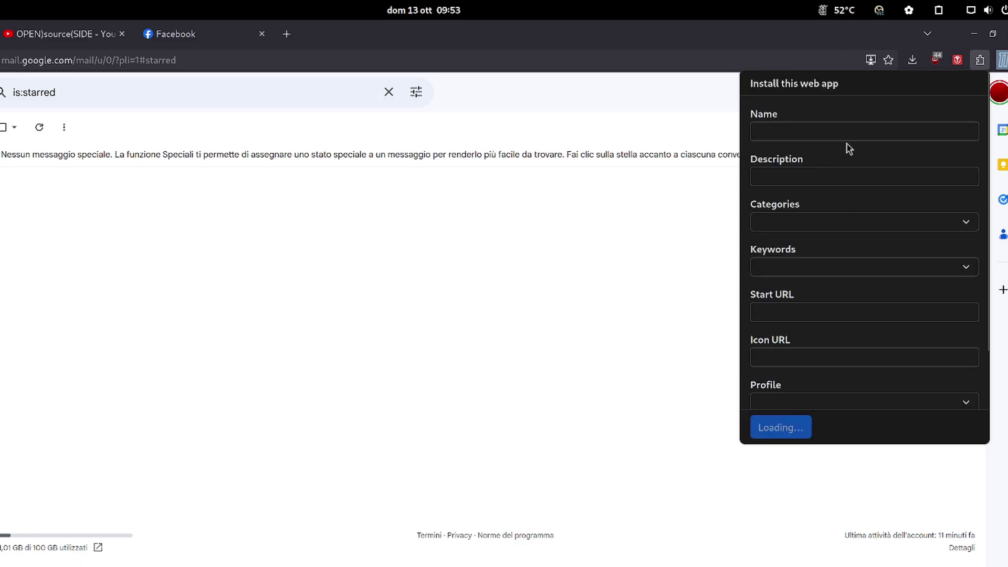
pyautogui.click(818, 356)
pyautogui.click(796, 431)
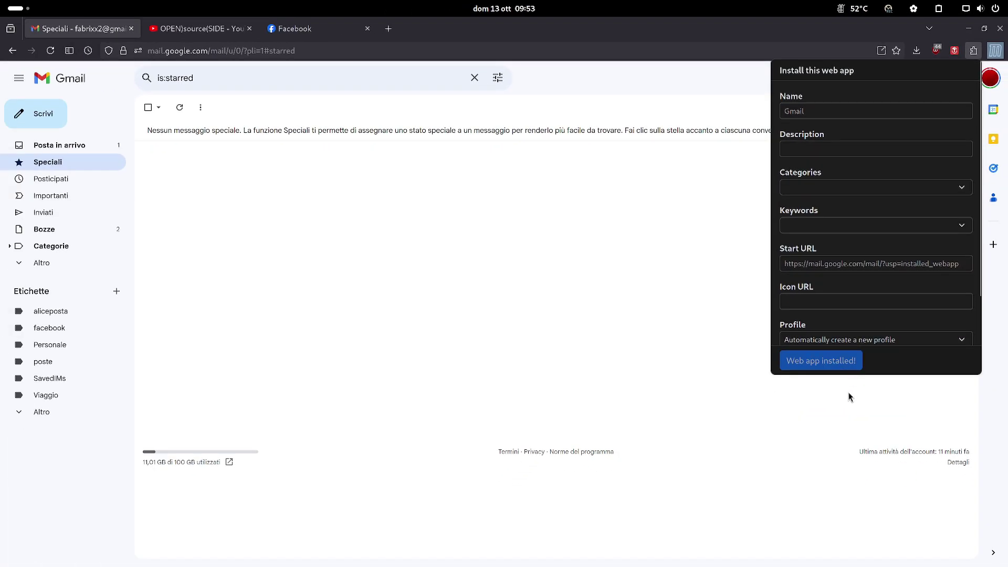
# Step: Install YouTube as a web app named YouTube via the Progressive Web Apps extension
pyautogui.click(200, 29)
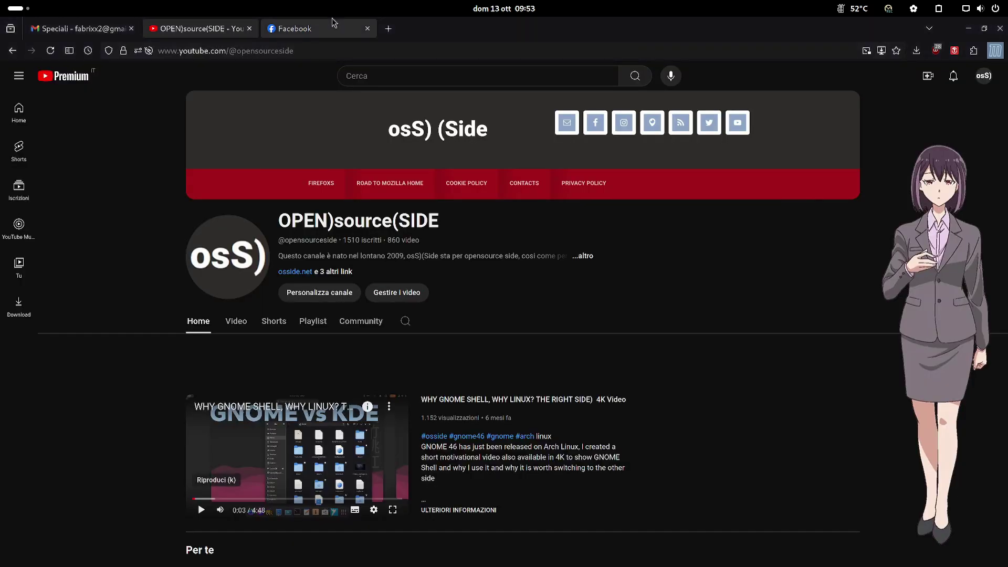
pyautogui.press('super')
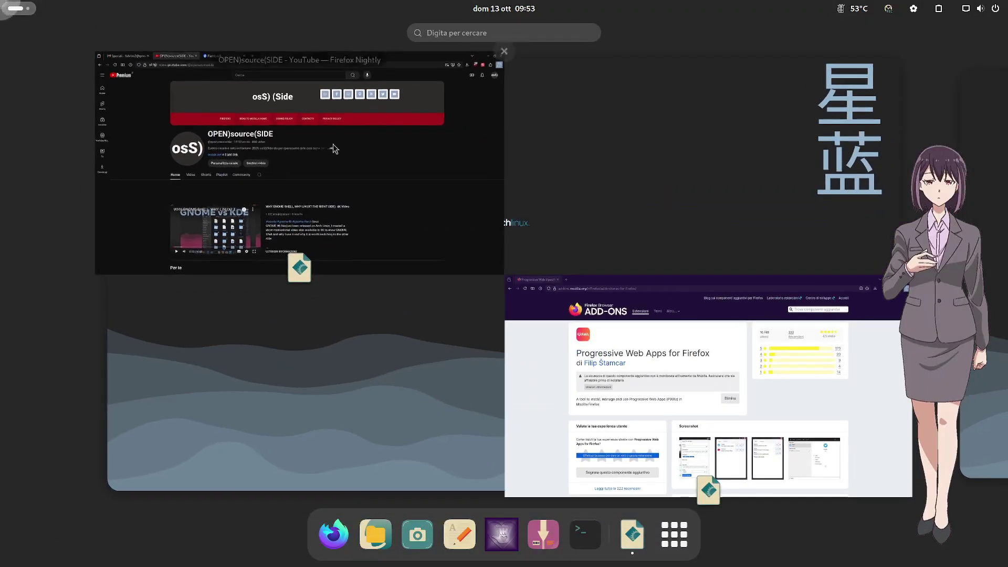
pyautogui.click(425, 231)
pyautogui.click(974, 50)
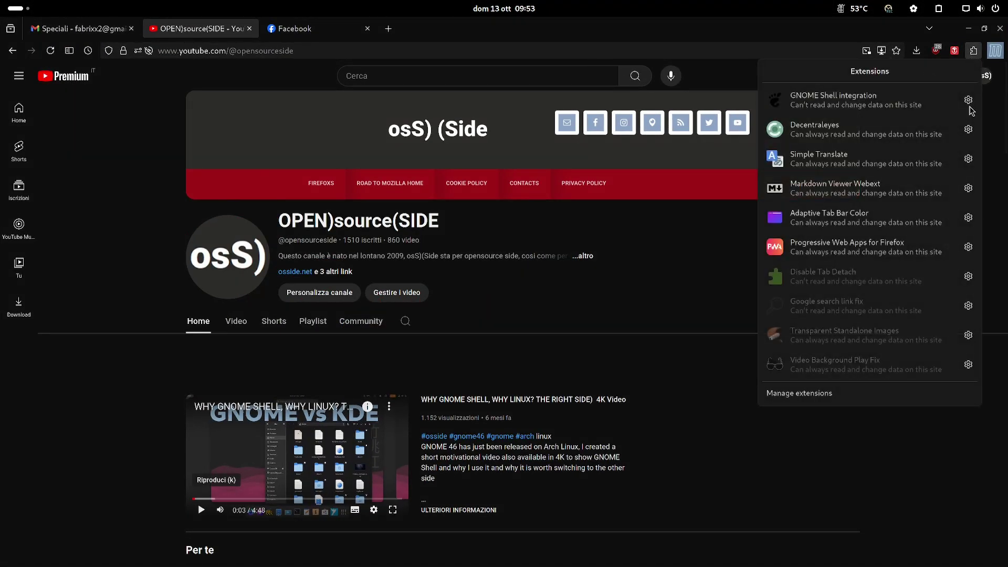
pyautogui.click(884, 247)
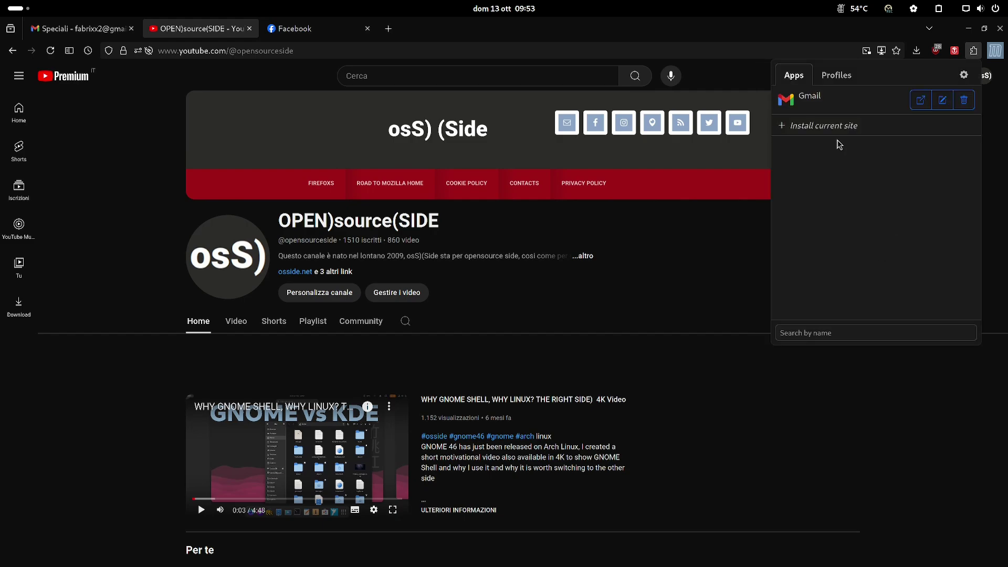
pyautogui.click(832, 130)
pyautogui.click(831, 367)
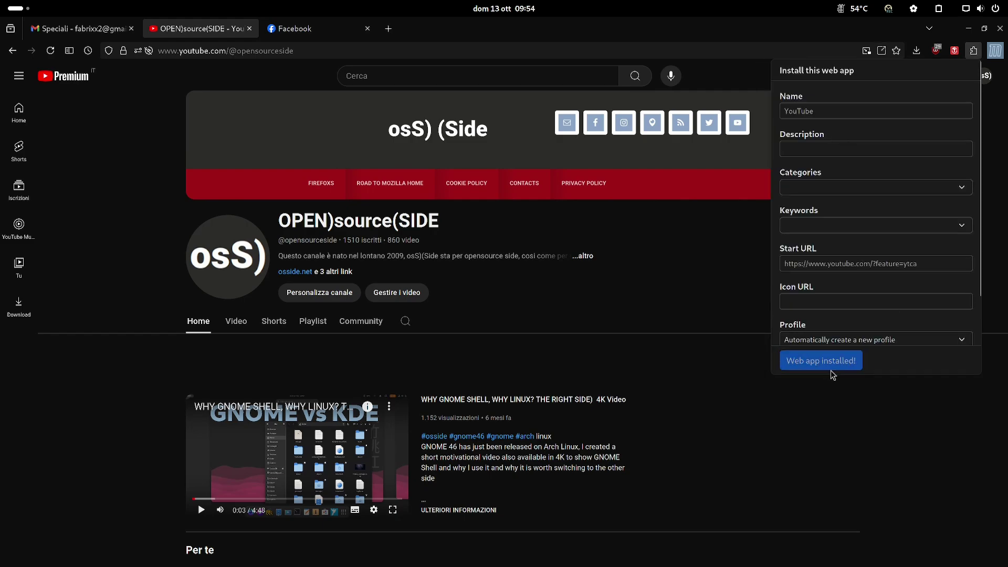
pyautogui.click(294, 28)
# Step: Install the Facebook page as a web app named Facebook via the extension
pyautogui.press('super')
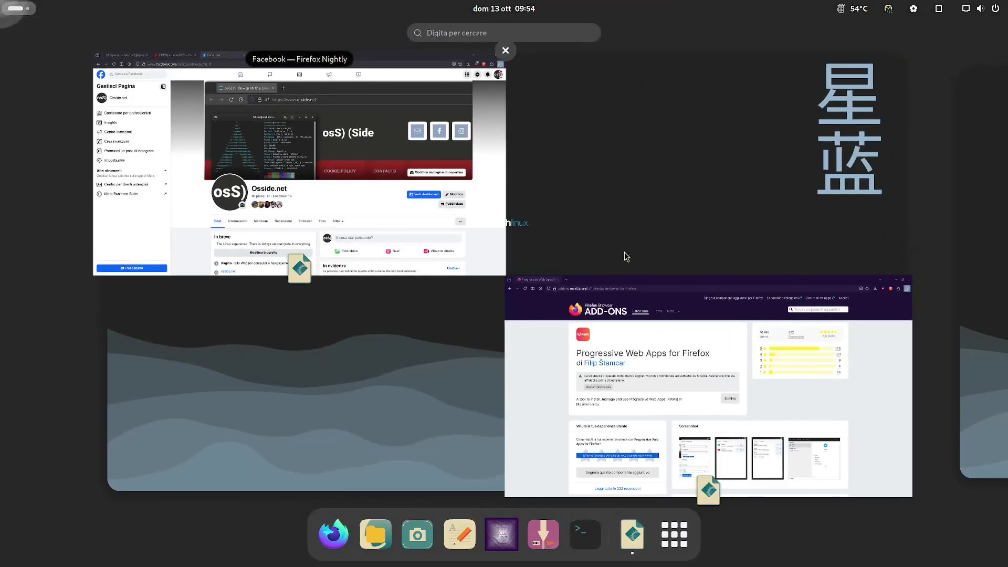
pyautogui.click(403, 195)
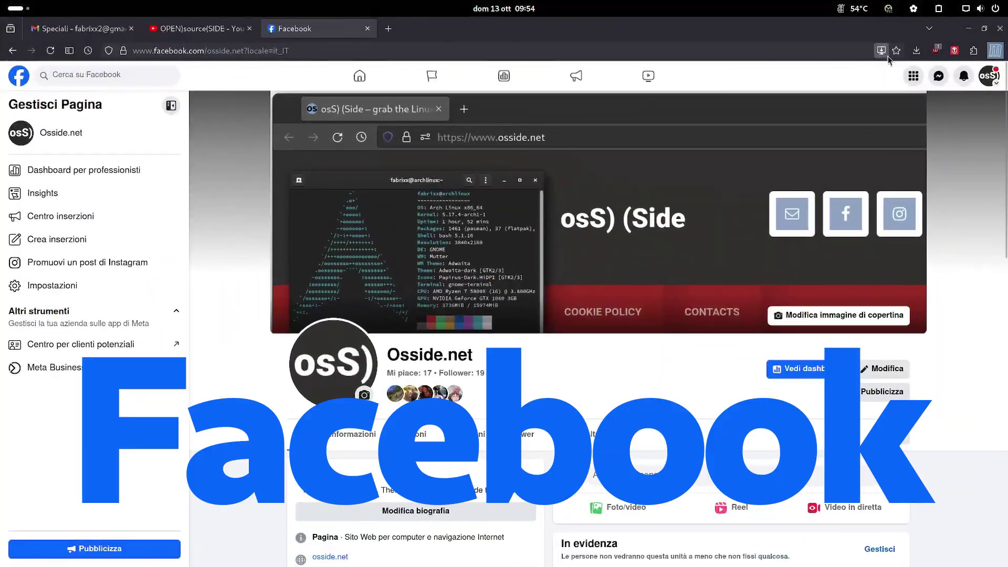
pyautogui.click(972, 53)
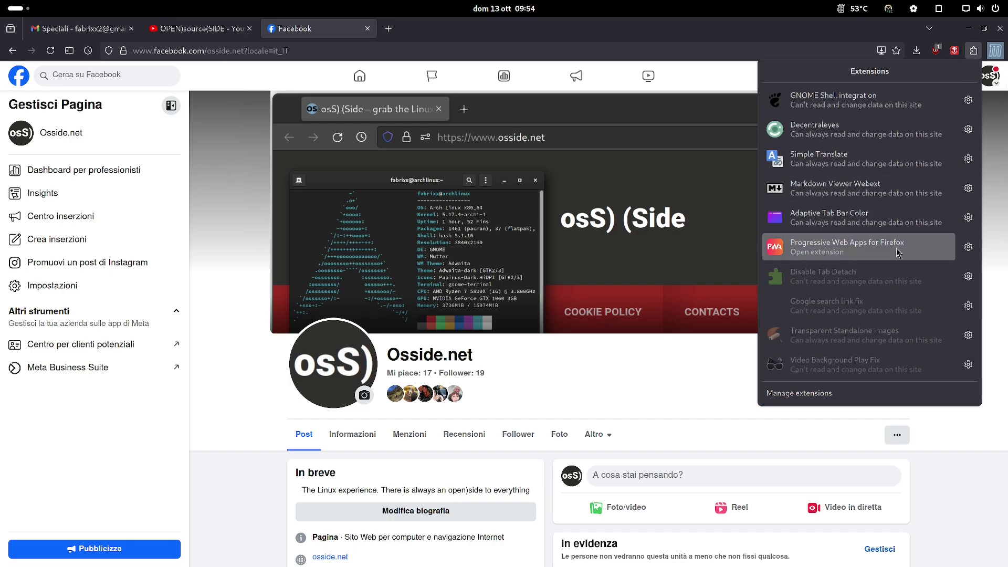
pyautogui.click(898, 250)
pyautogui.click(866, 156)
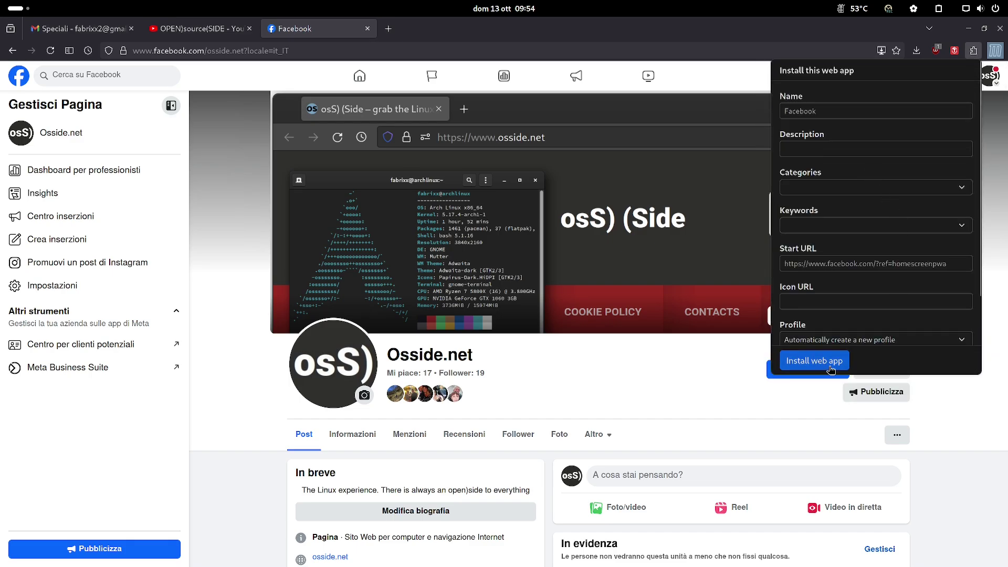
pyautogui.click(827, 362)
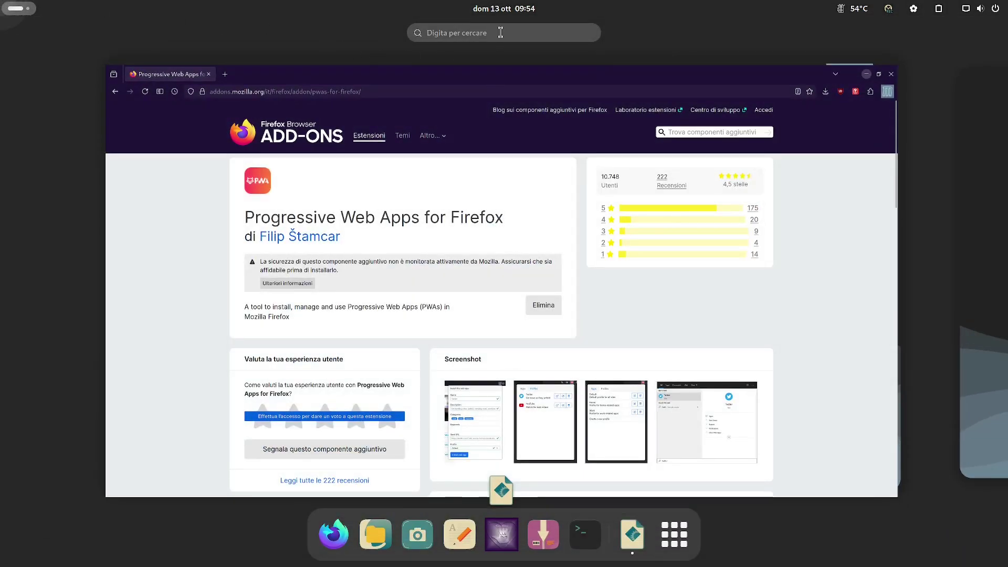
# Step: Search Activities for 'gma', 'you' and 'fac' and drag each result onto the dash
pyautogui.write('gma')
pyautogui.moveTo(504, 92); pyautogui.dragTo(519, 534)
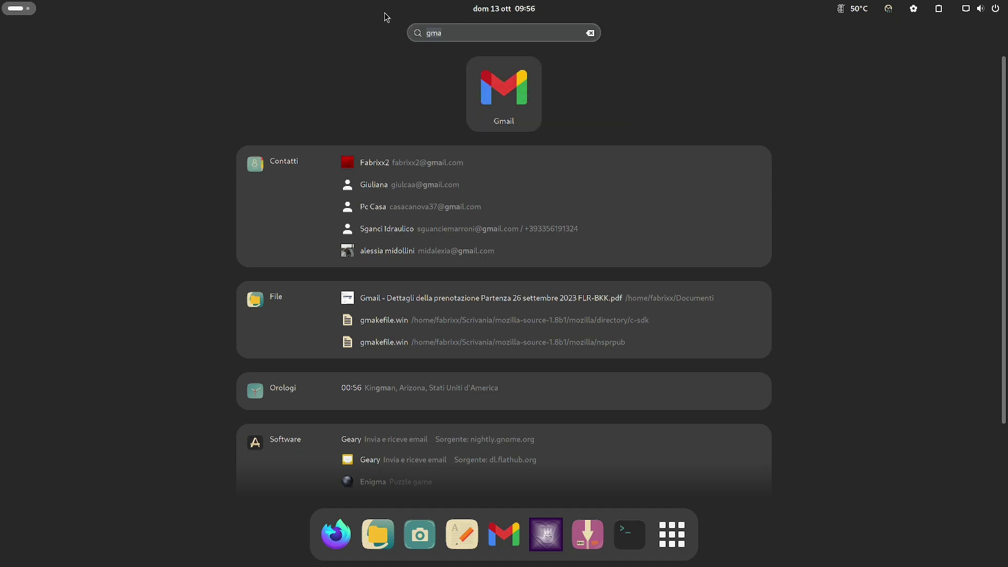
pyautogui.press('BackSpace')
pyautogui.press('BackSpace')
pyautogui.press('BackSpace')
pyautogui.write('you')
pyautogui.moveTo(457, 98); pyautogui.dragTo(530, 541)
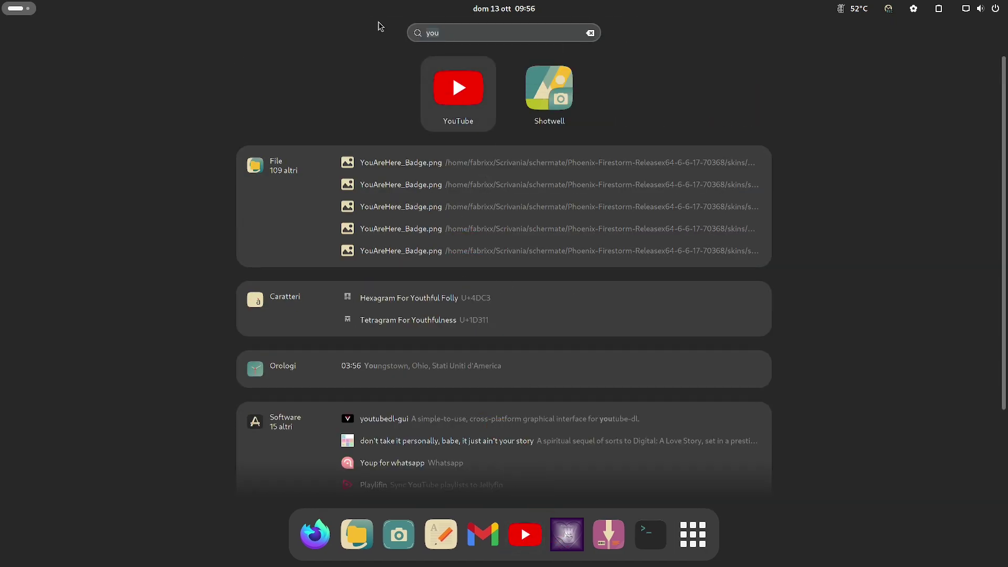
pyautogui.press('BackSpace')
pyautogui.press('BackSpace')
pyautogui.press('BackSpace')
pyautogui.write('fac')
pyautogui.moveTo(321, 88); pyautogui.dragTo(548, 545)
# Step: Launch the Gmail, YouTube and Facebook web apps from the dash and overview
pyautogui.click(469, 543)
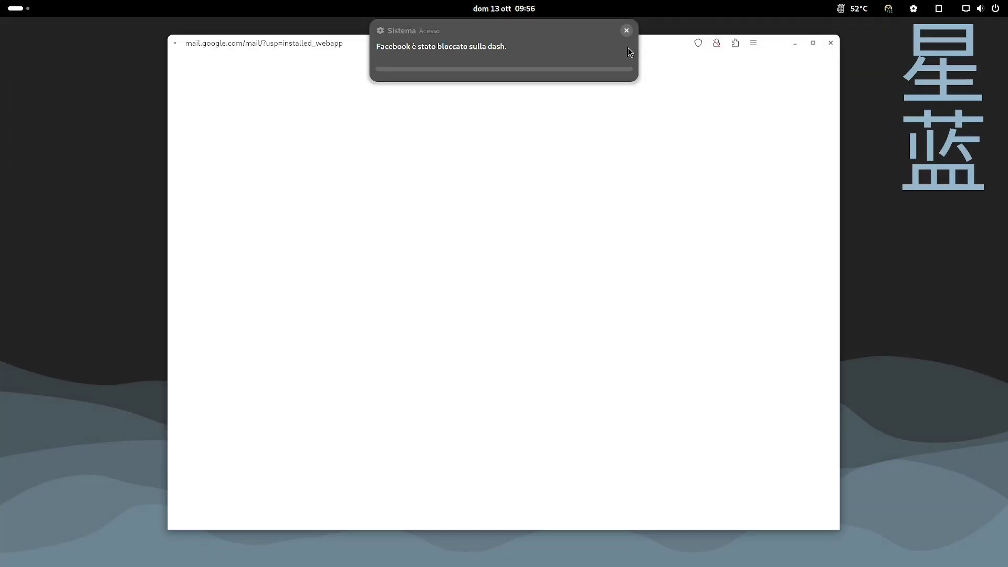
pyautogui.click(625, 32)
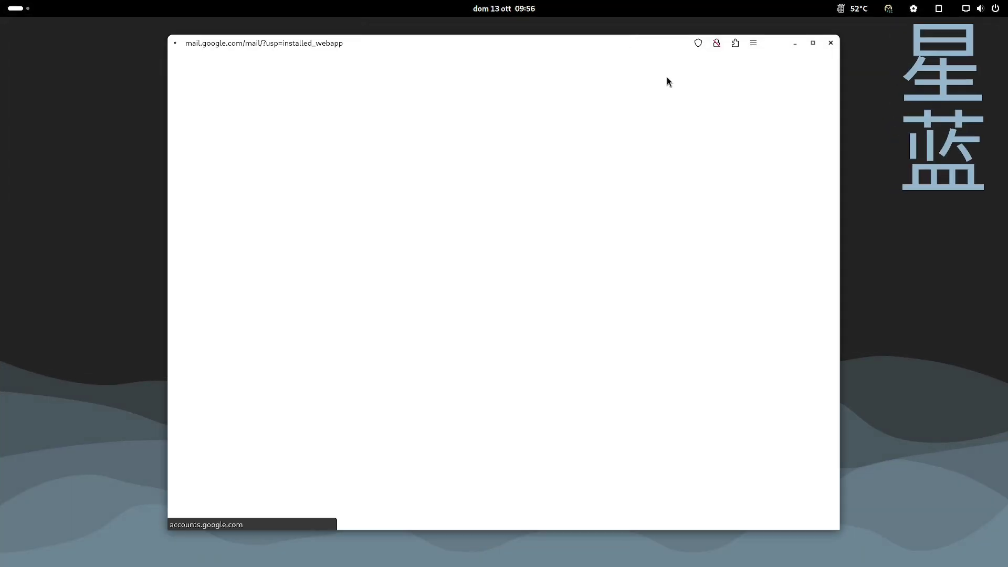
pyautogui.press('super')
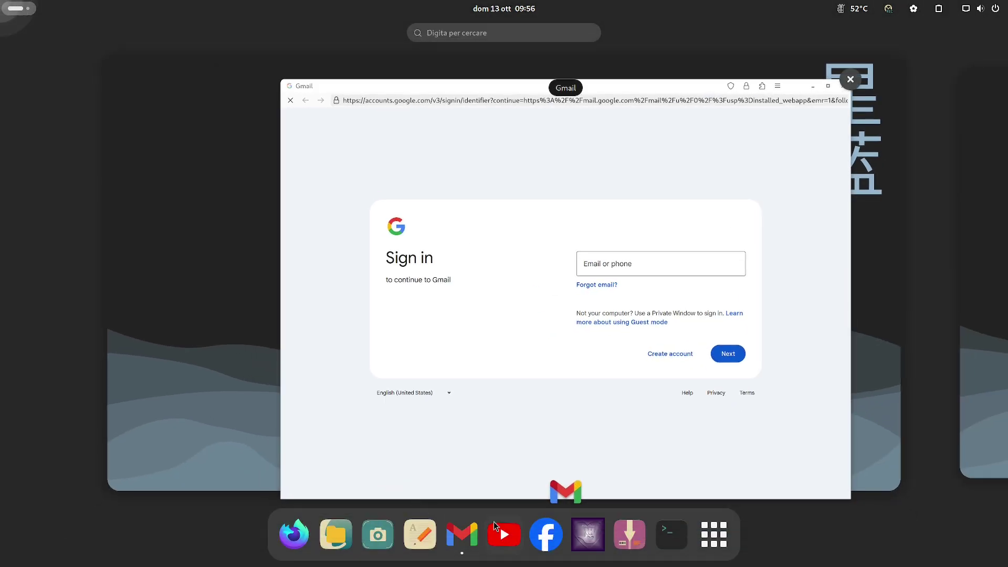
pyautogui.click(498, 524)
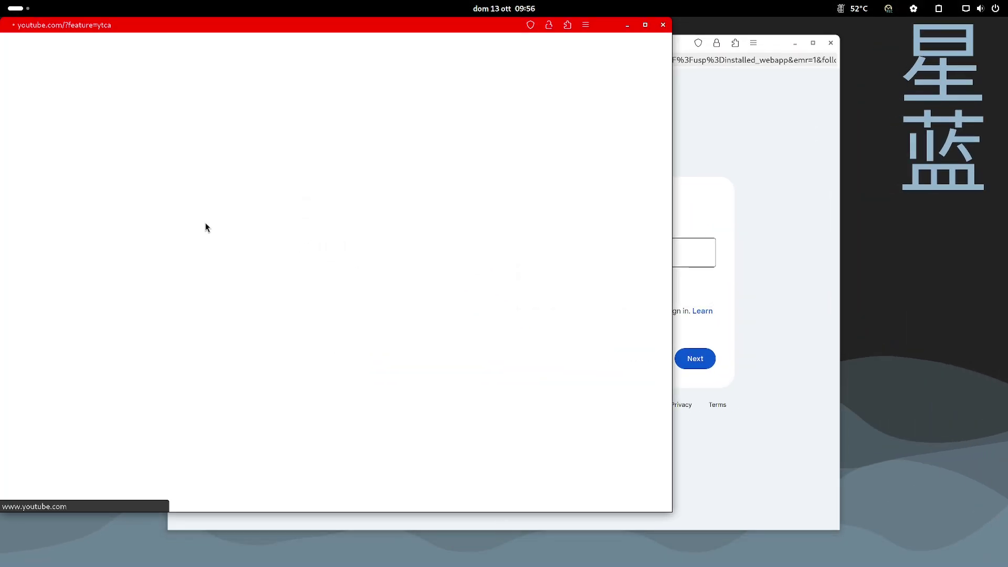
pyautogui.press('super')
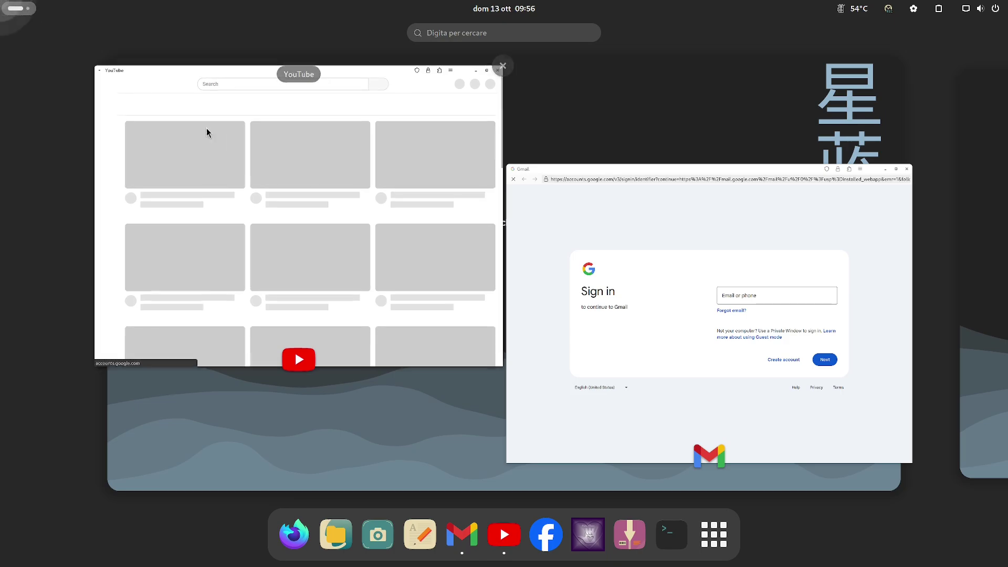
pyautogui.click(136, 182)
# Step: Close the Facebook web app window from the overview, keeping Gmail and YouTube open
pyautogui.moveTo(2, 1)
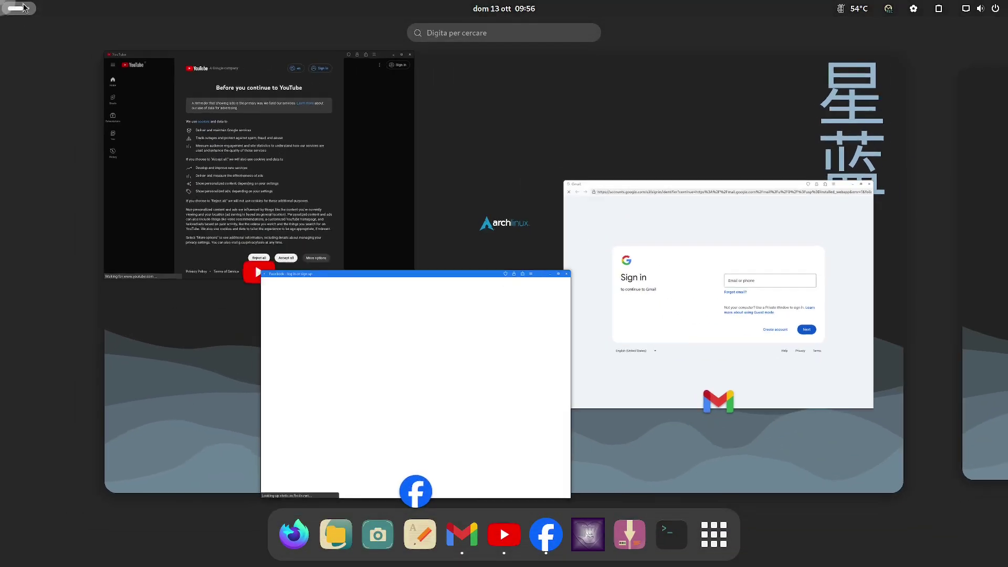
pyautogui.click(498, 385)
pyautogui.press('super')
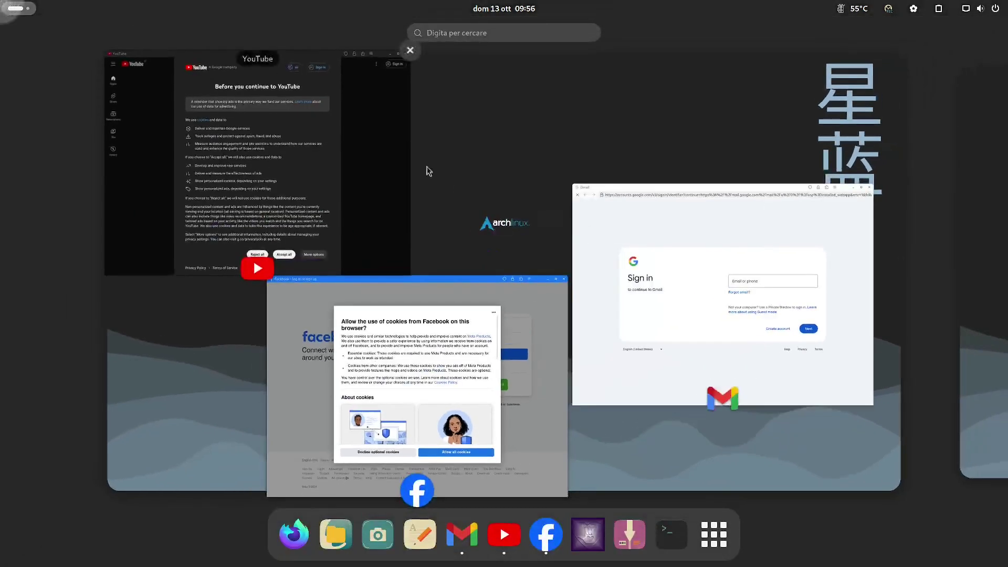
pyautogui.click(569, 273)
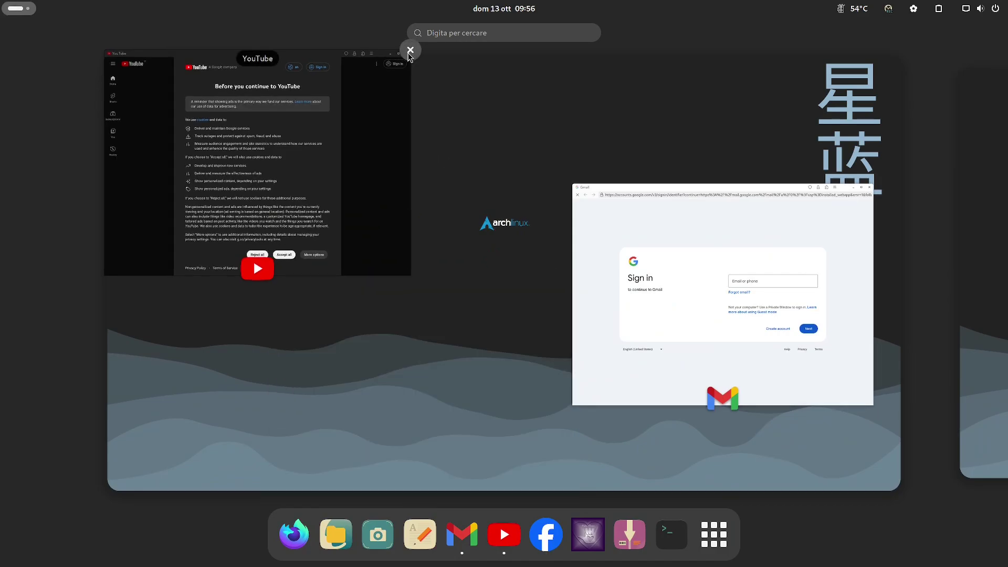
# Step: Close YouTube, then copy the Facebook launcher's firefoxpwa command from Alacarte's Altro category
pyautogui.click(409, 50)
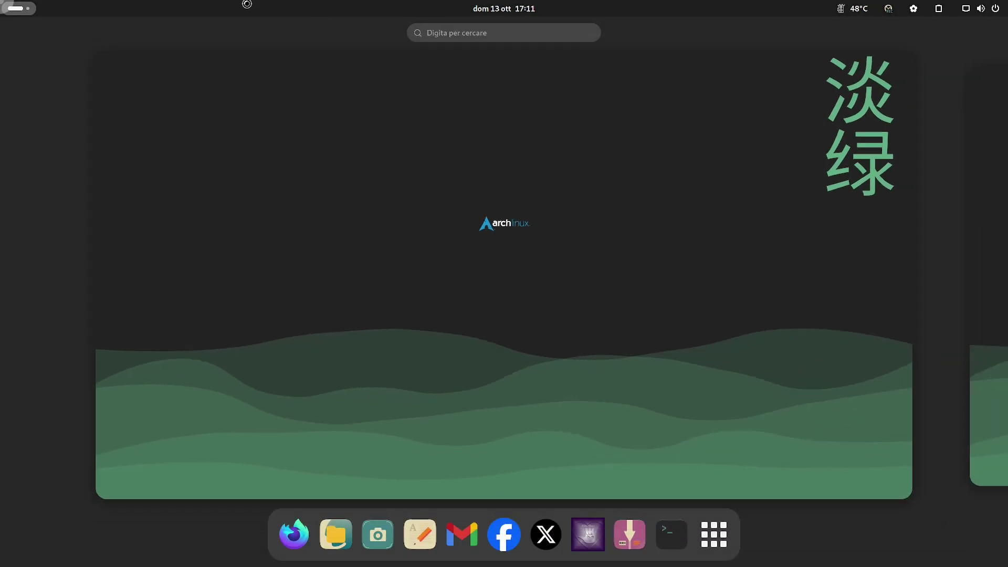
pyautogui.write('ala')
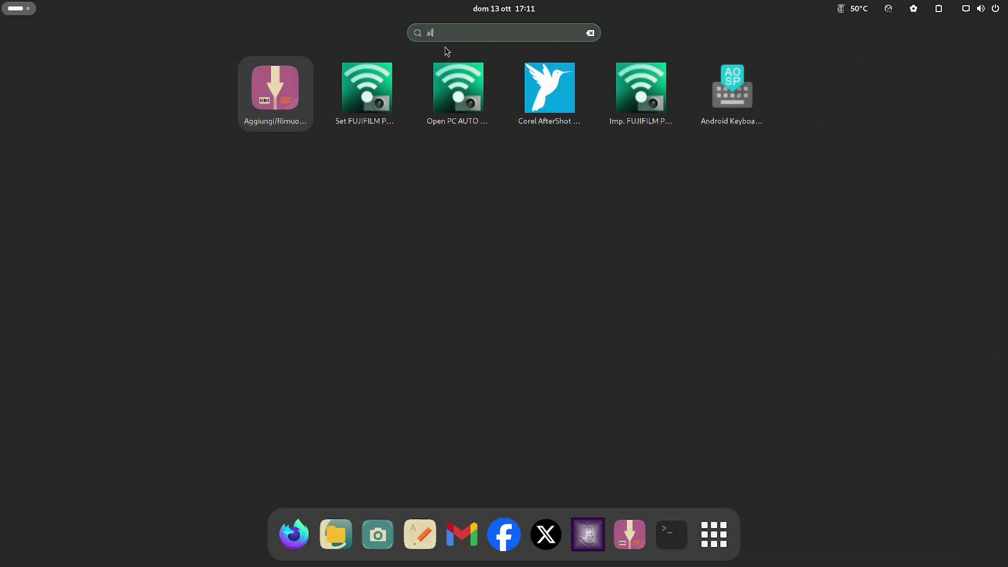
pyautogui.click(455, 125)
pyautogui.click(377, 403)
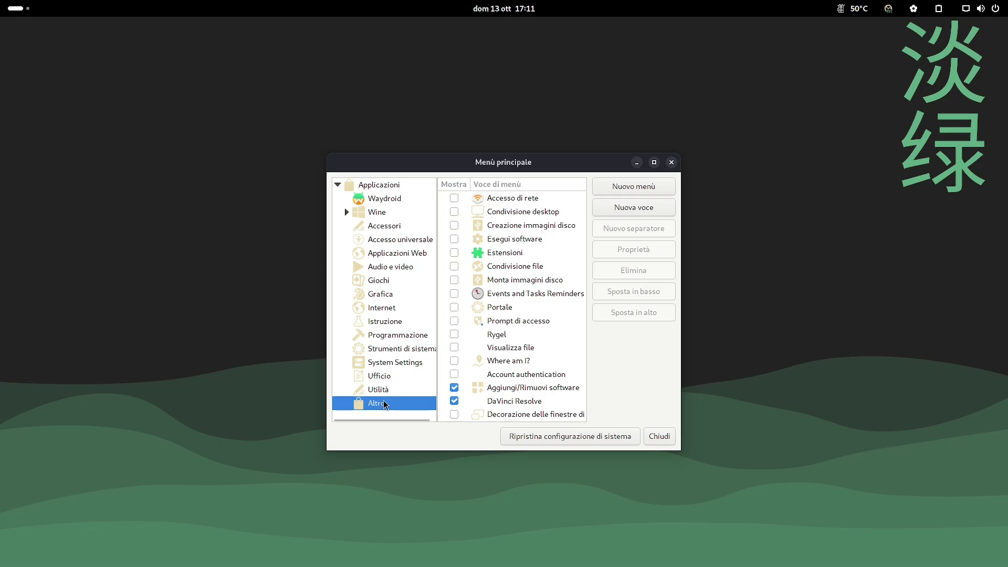
pyautogui.scroll(-5, 582, 300)
pyautogui.scroll(-1, 581, 300)
pyautogui.doubleClick(517, 287)
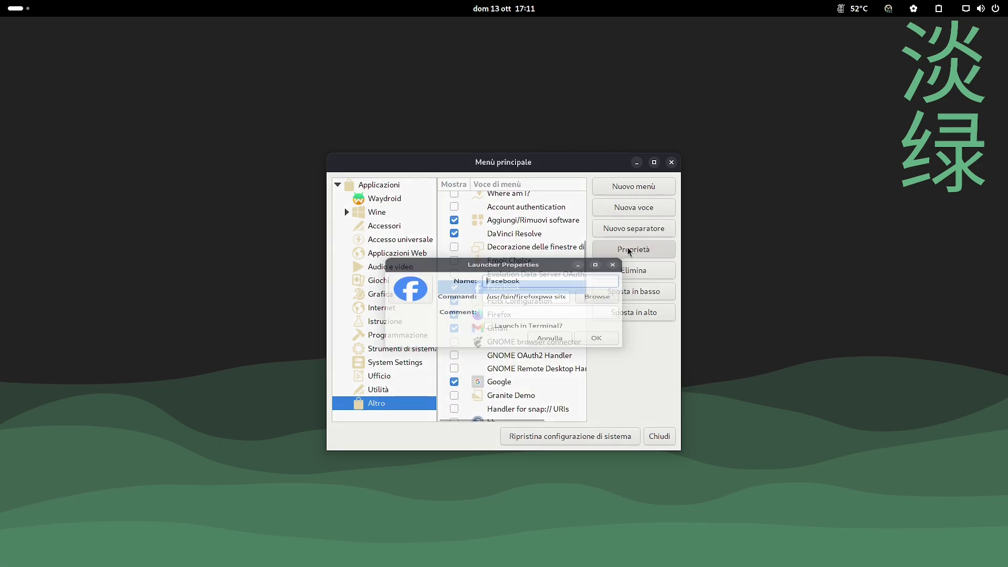
pyautogui.press('Tab')
pyautogui.rightClick(501, 293)
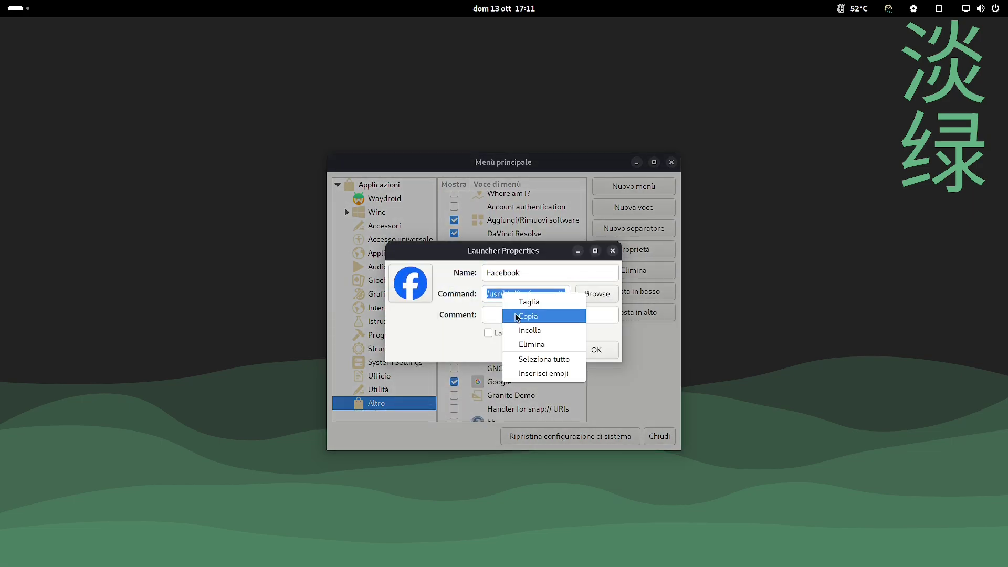
pyautogui.click(518, 317)
# Step: Paste the firefoxpwa command into a terminal and run it to launch Facebook
pyautogui.moveTo(28, 17)
pyautogui.click(648, 534)
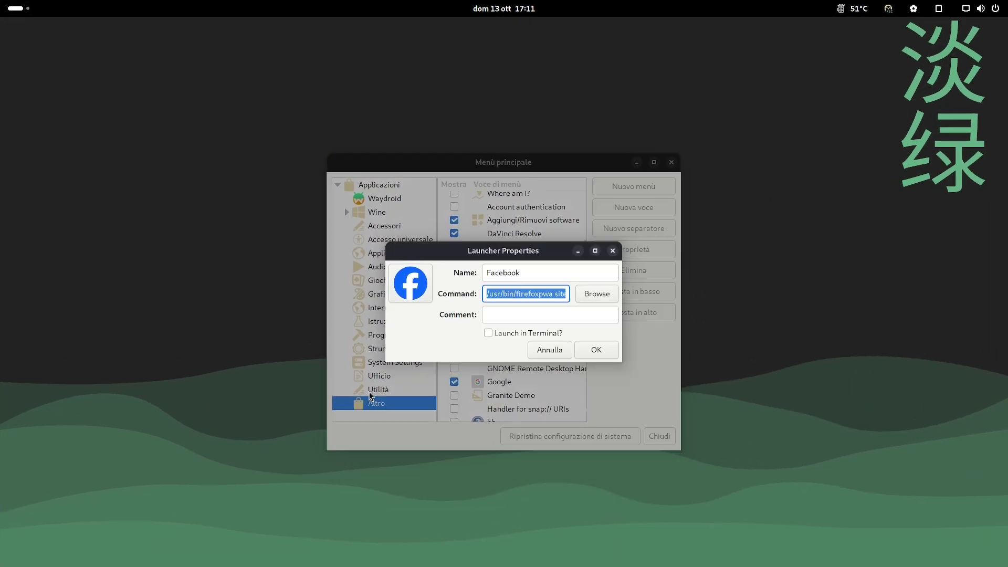
pyautogui.rightClick(249, 249)
pyautogui.click(263, 255)
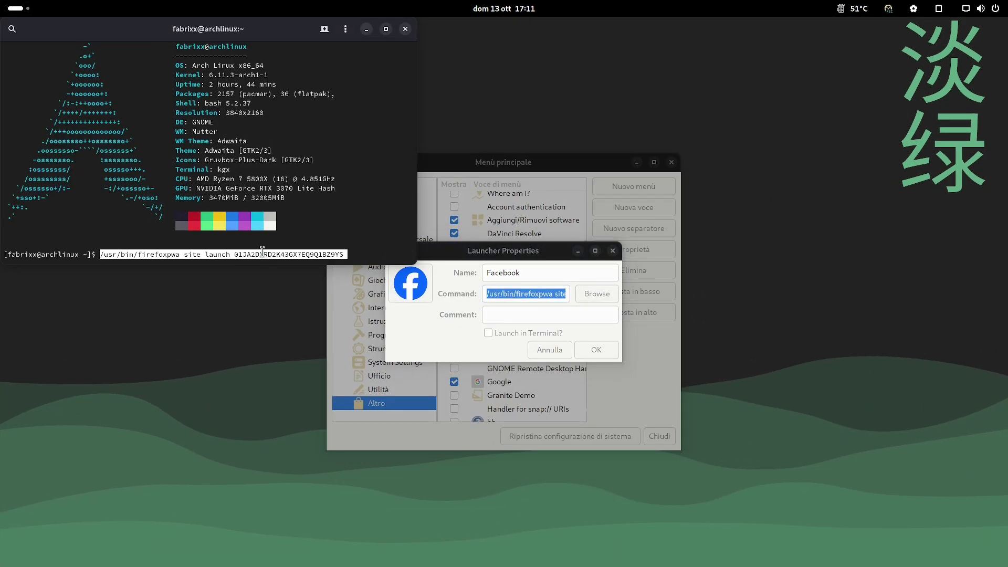
pyautogui.press('Return')
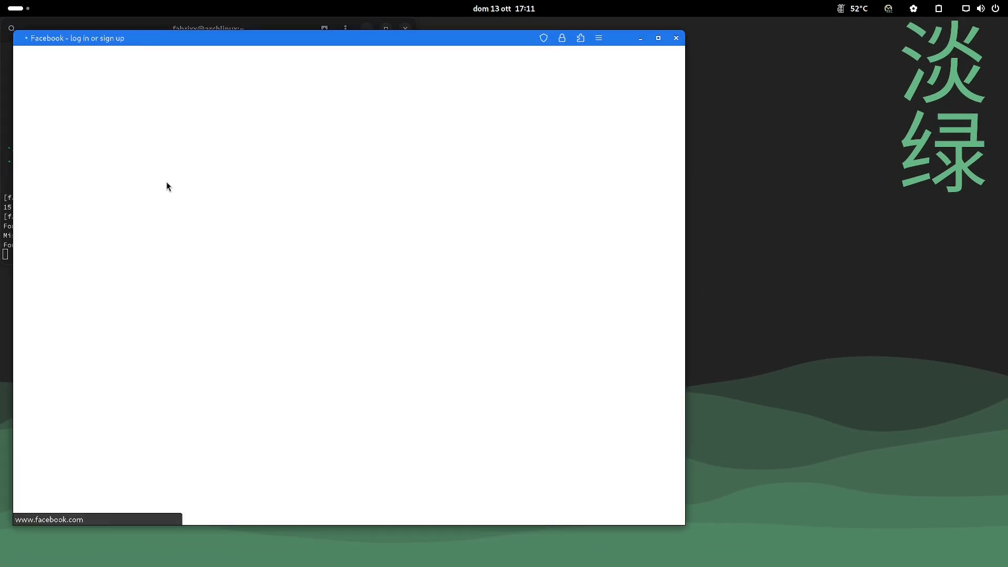
# Step: Bring up the PWA extension's options and its install-this-web-app panel
pyautogui.moveTo(2, 5)
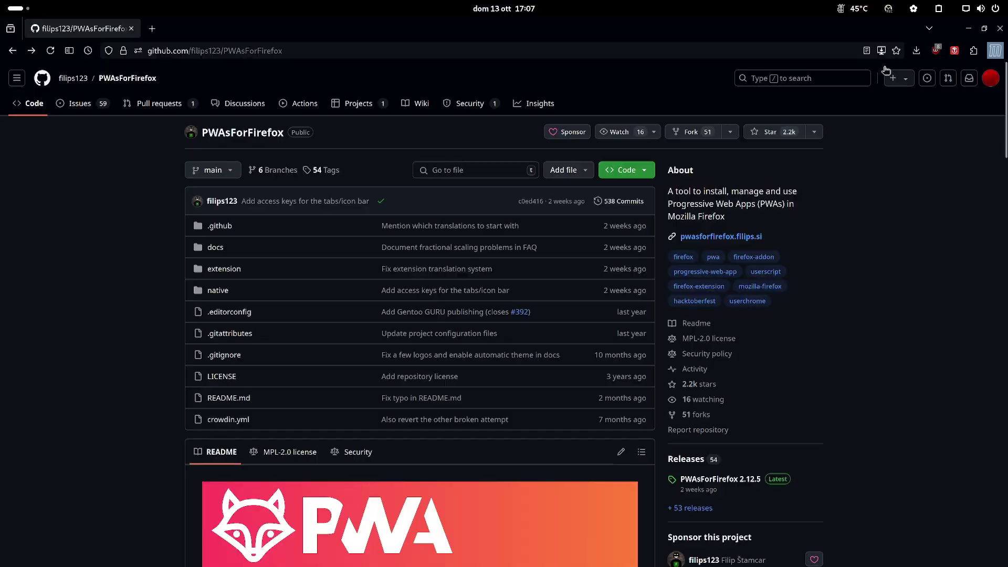
pyautogui.rightClick(882, 50)
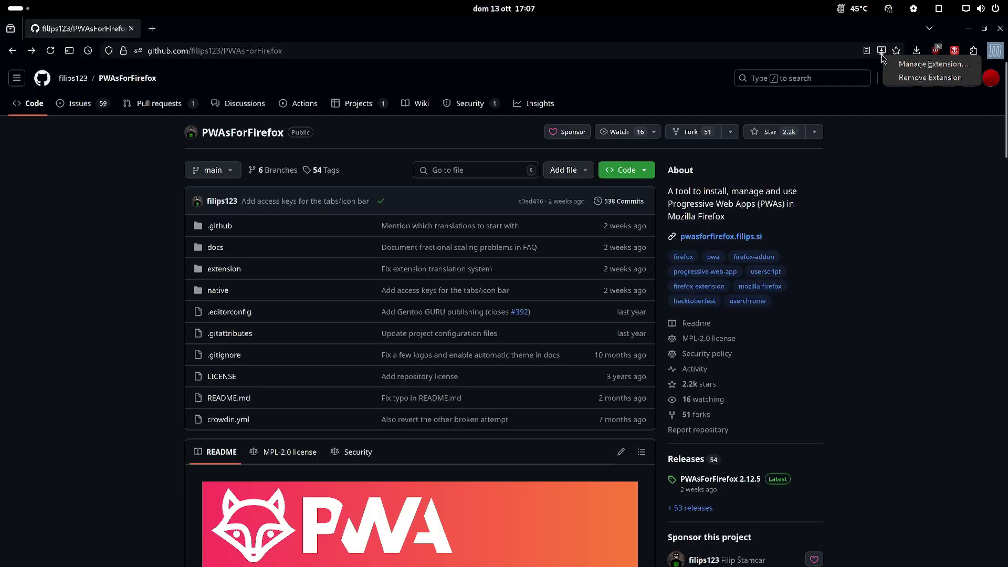
pyautogui.click(756, 100)
pyautogui.click(757, 99)
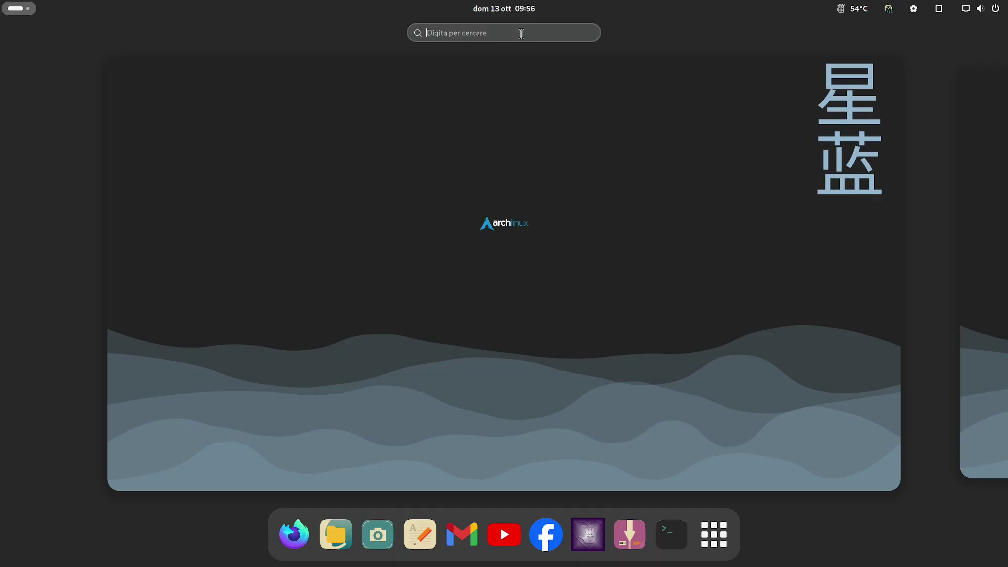
# Step: Launch GNOME Web, open x.com and accept all its cookies
pyautogui.write('web')
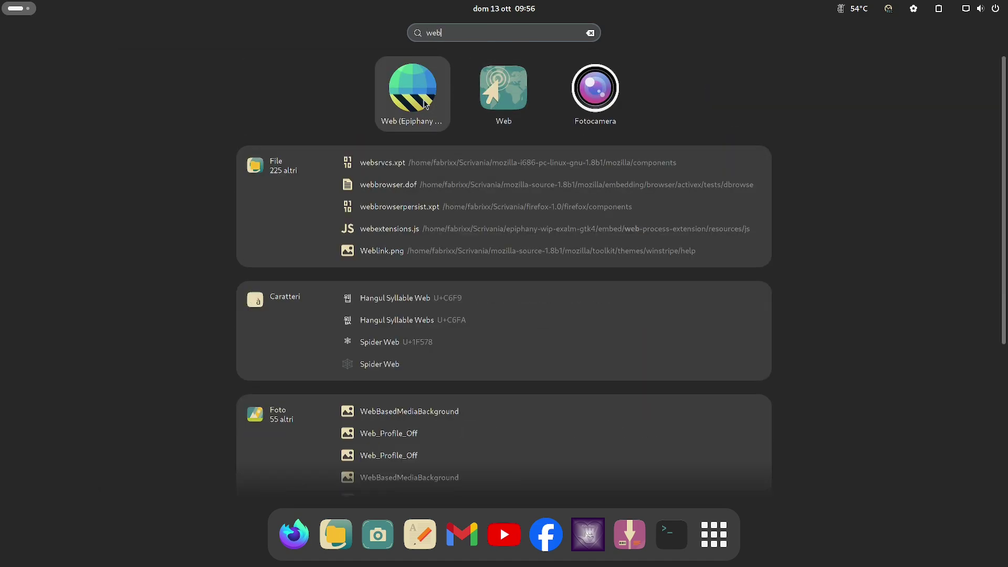
pyautogui.click(424, 102)
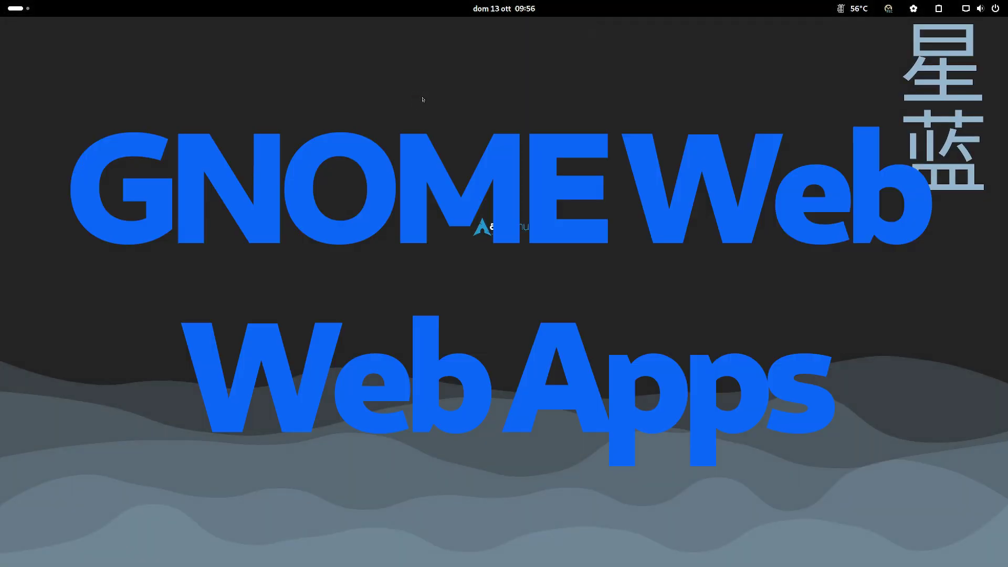
pyautogui.click(308, 209)
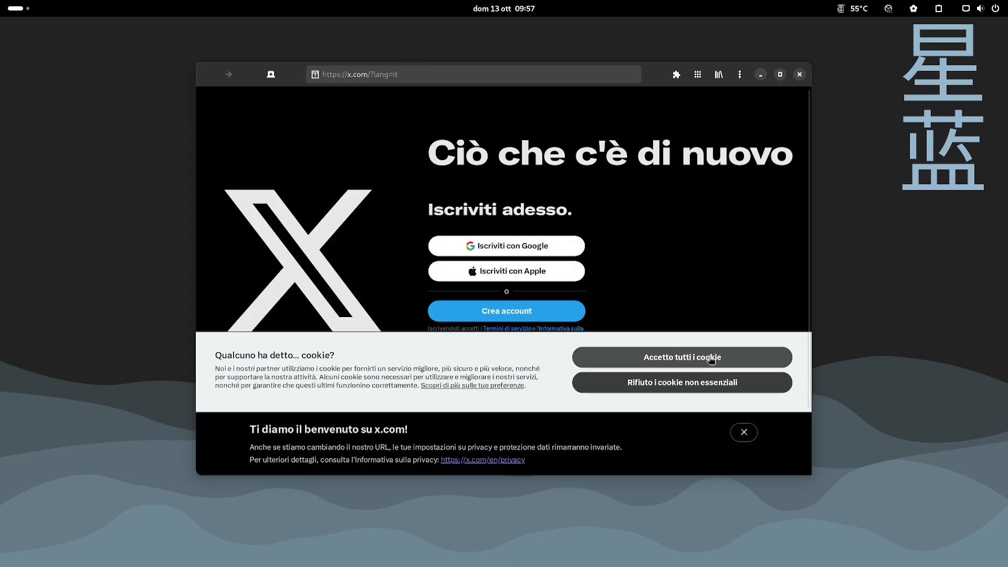
pyautogui.click(693, 354)
# Step: Install x.com as a web app named X via Web Apps > Installa come applicazione web
pyautogui.click(780, 75)
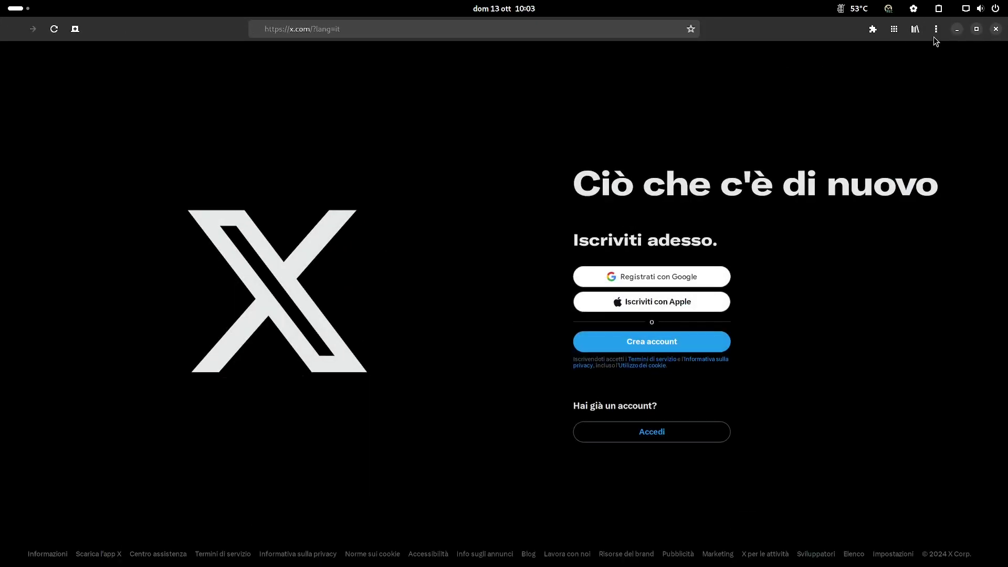
pyautogui.click(935, 29)
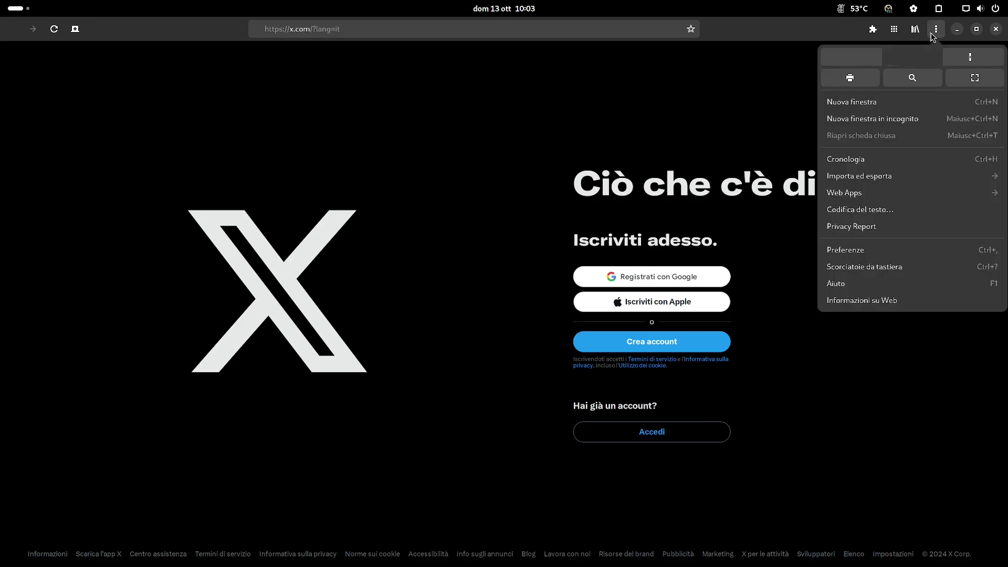
pyautogui.click(931, 201)
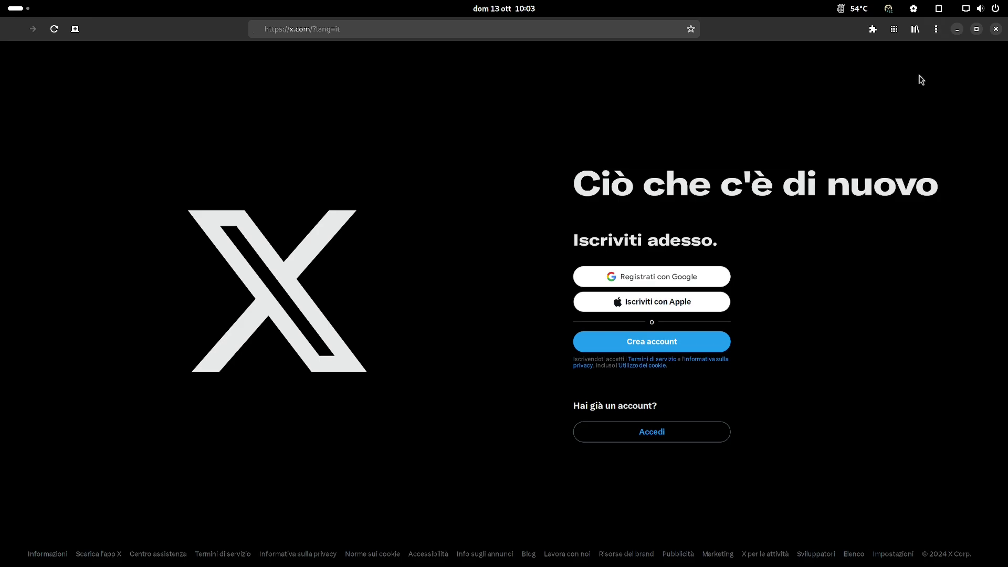
pyautogui.hotkey('ctrl', 'shift', 'a')
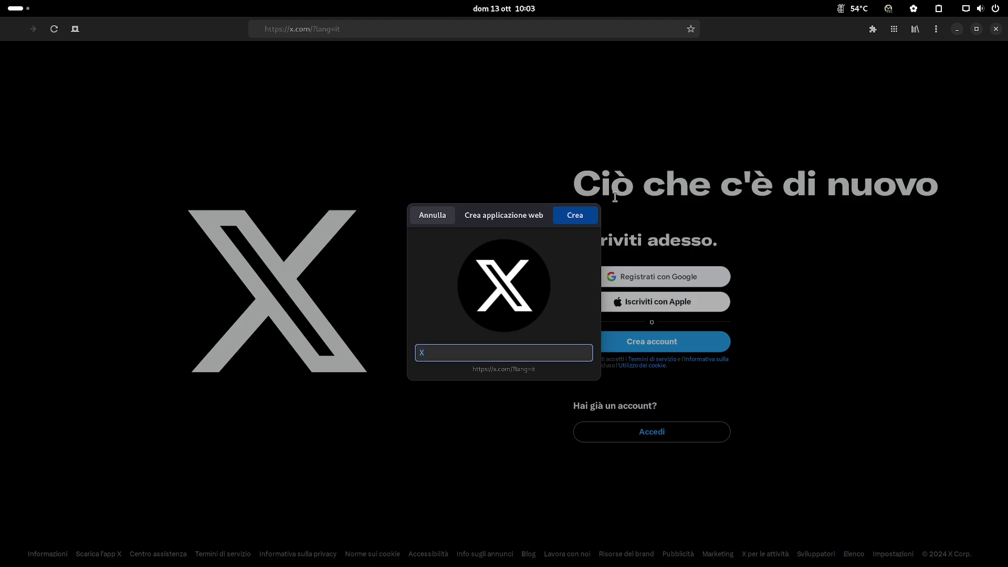
pyautogui.click(578, 217)
# Step: Restore the browser window, search 'x' in the overview, then return to the browser
pyautogui.click(976, 28)
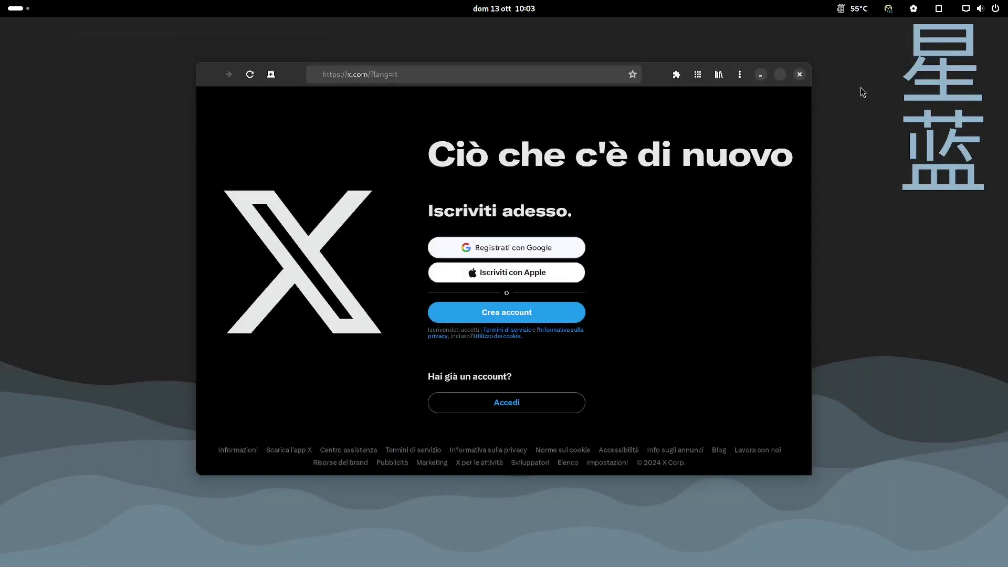
pyautogui.moveTo(2, 2)
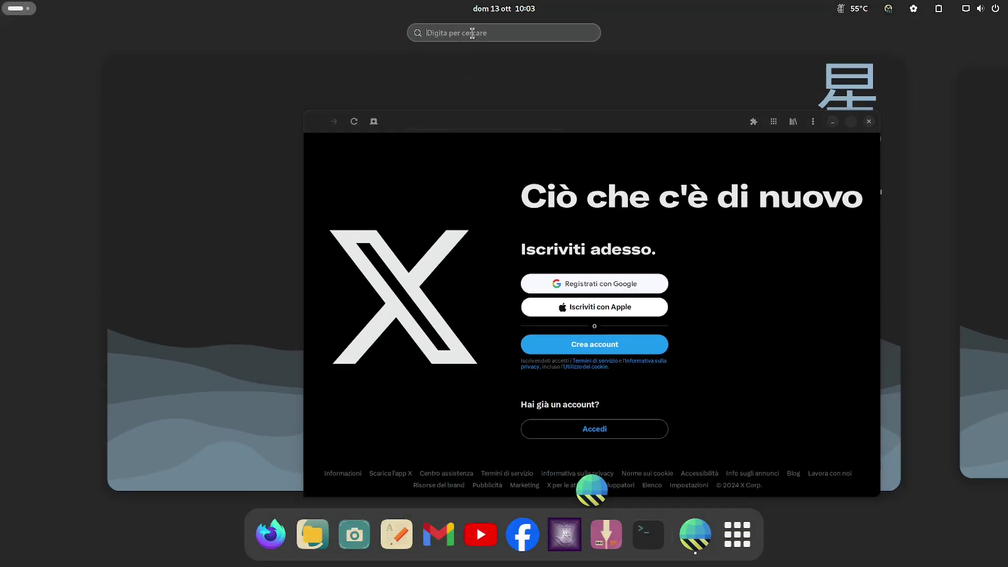
pyautogui.write('x')
pyautogui.press('Escape')
pyautogui.press('Escape')
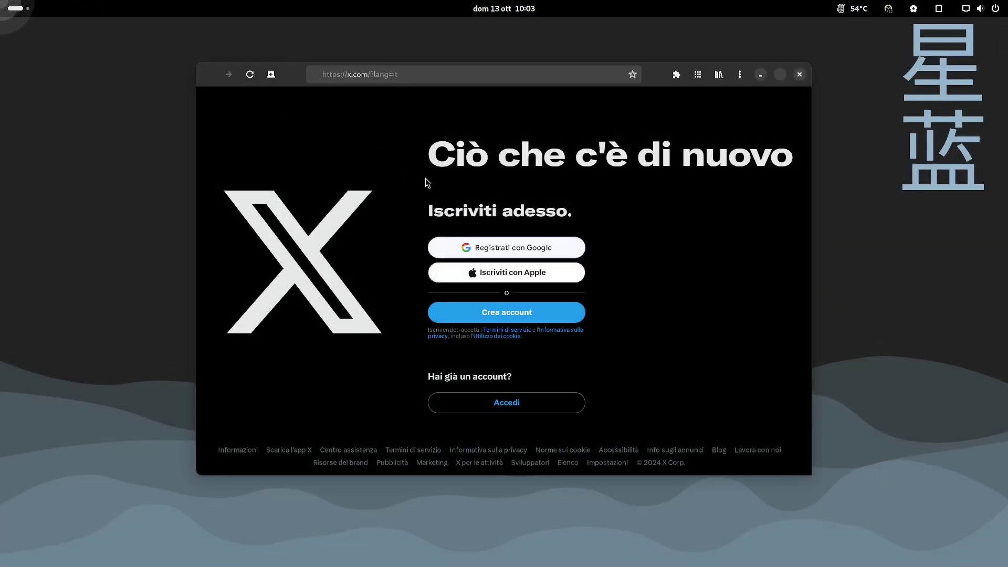
# Step: Open Gestisci applicazioni web to see X listed on about:applications, then close GNOME Web
pyautogui.click(779, 75)
pyautogui.click(936, 29)
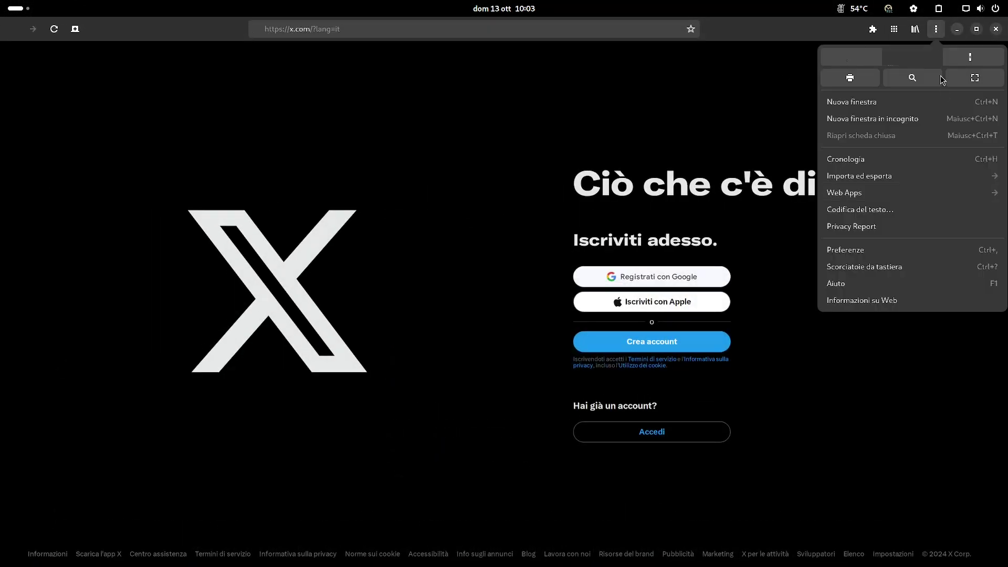
pyautogui.click(927, 194)
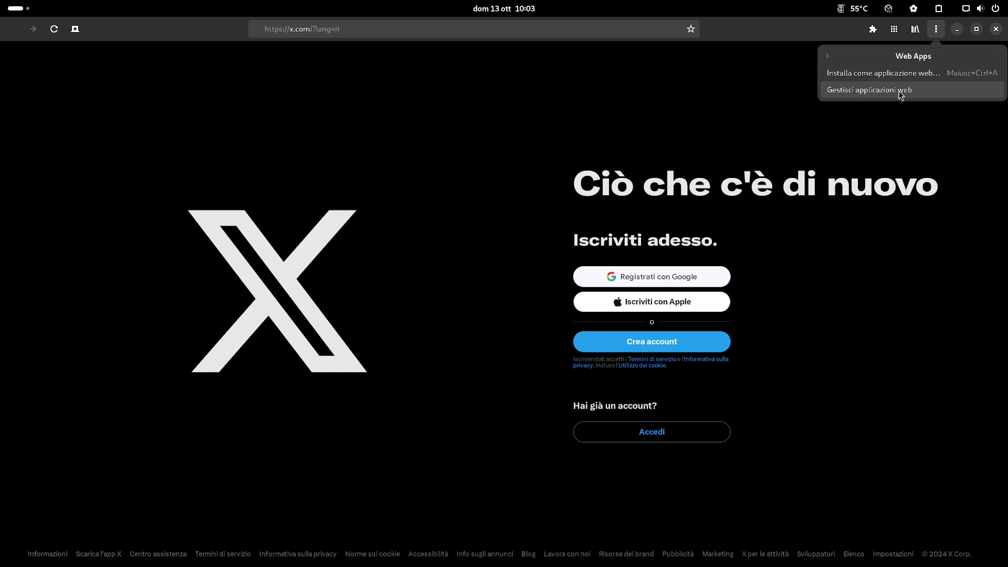
pyautogui.click(900, 91)
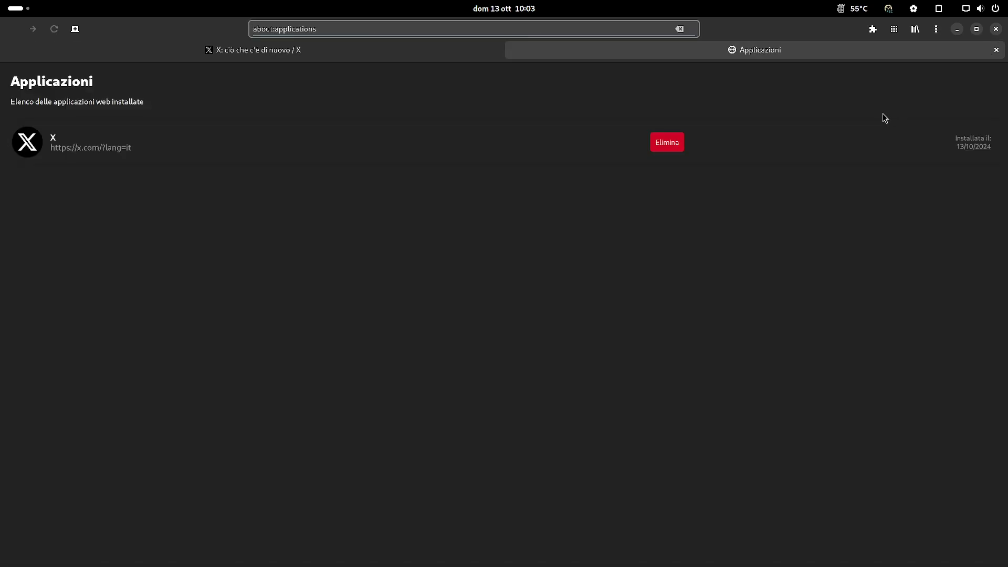
pyautogui.click(976, 29)
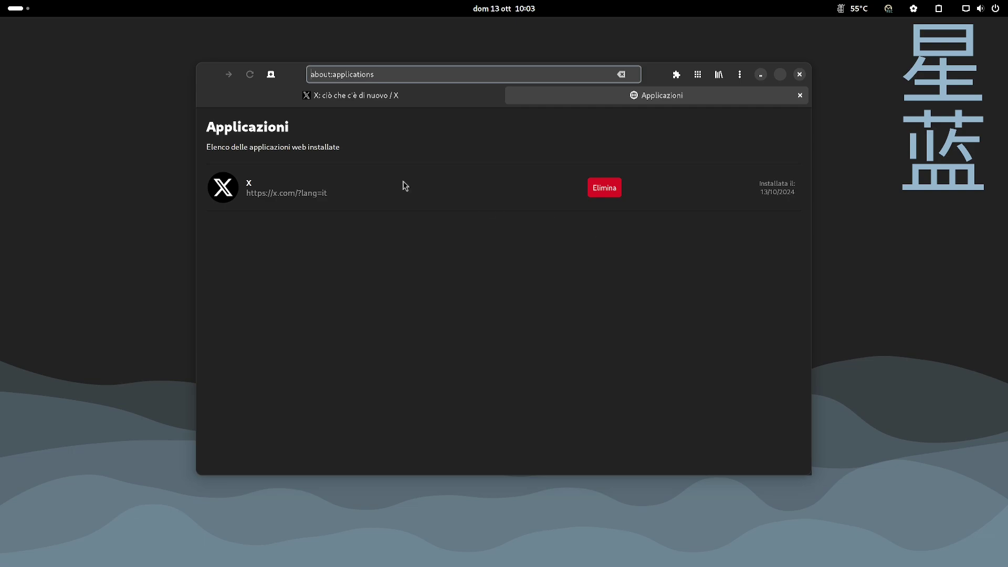
pyautogui.click(799, 74)
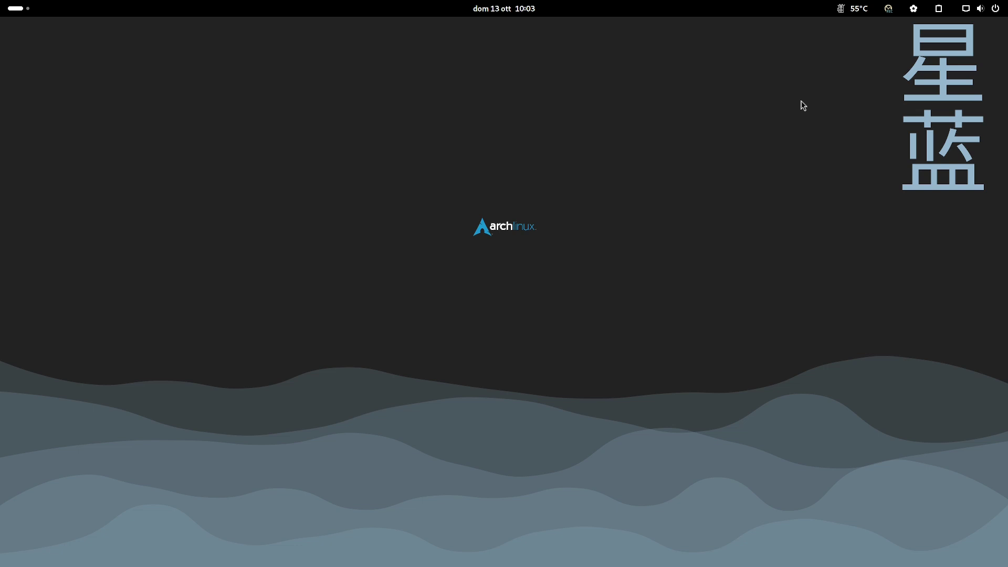
# Step: Search 'x' in Activities, drag the X app into the dash, and dismiss the notification
pyautogui.press('super')
pyautogui.write('x')
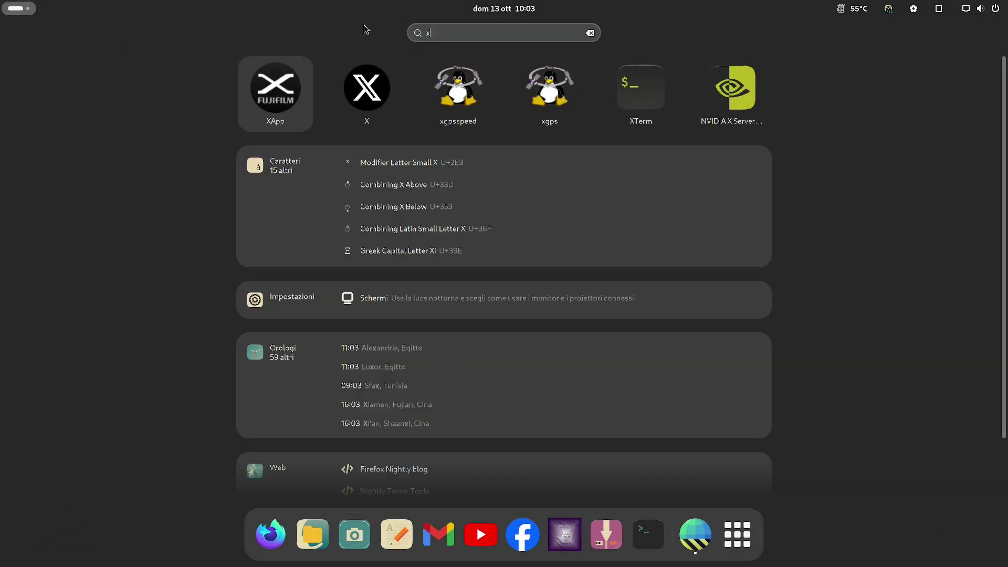
pyautogui.moveTo(366, 89); pyautogui.dragTo(613, 555)
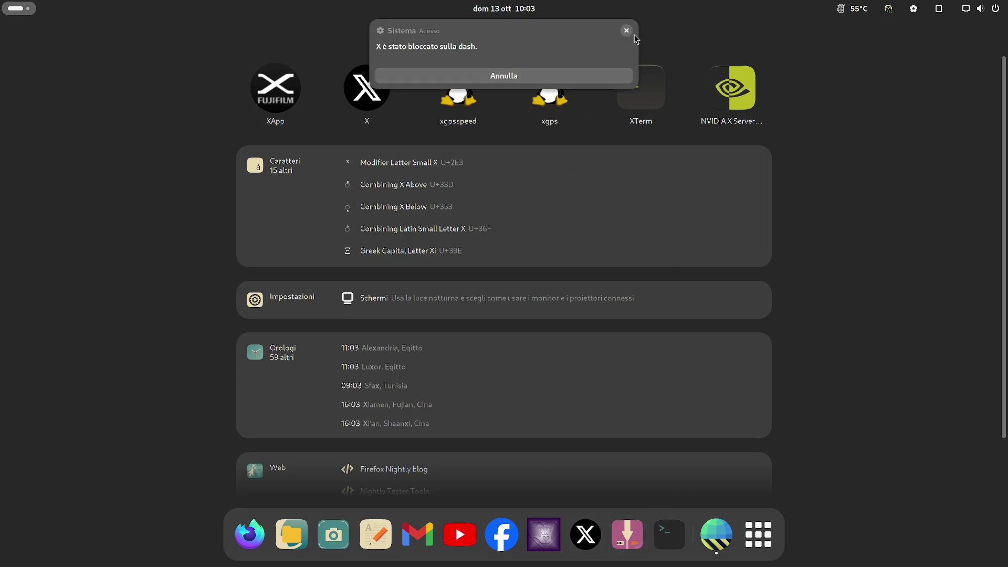
pyautogui.click(628, 32)
# Step: Close and reopen the Activities overview to show X pinned after Facebook in the dash
pyautogui.press('super')
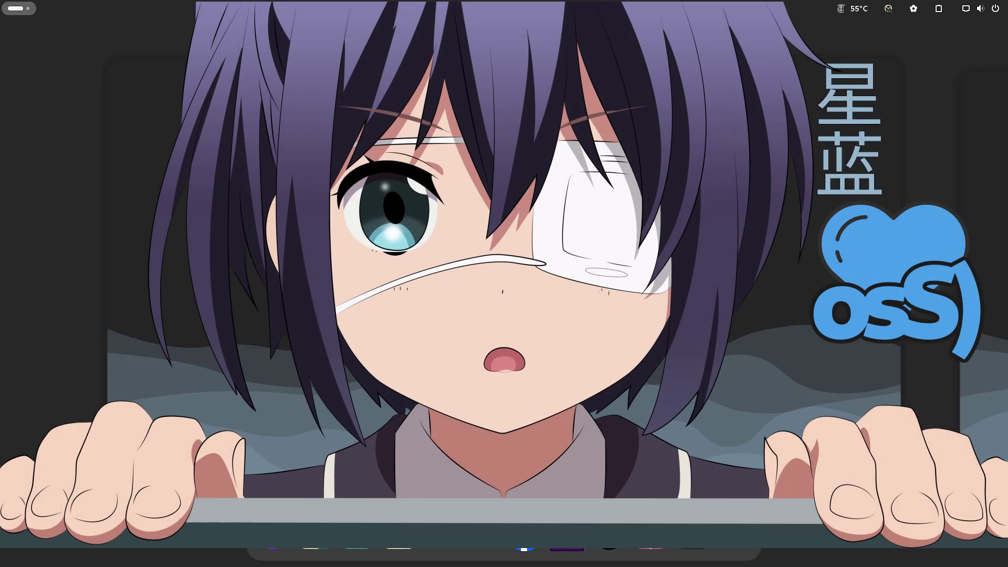
pyautogui.press('super')
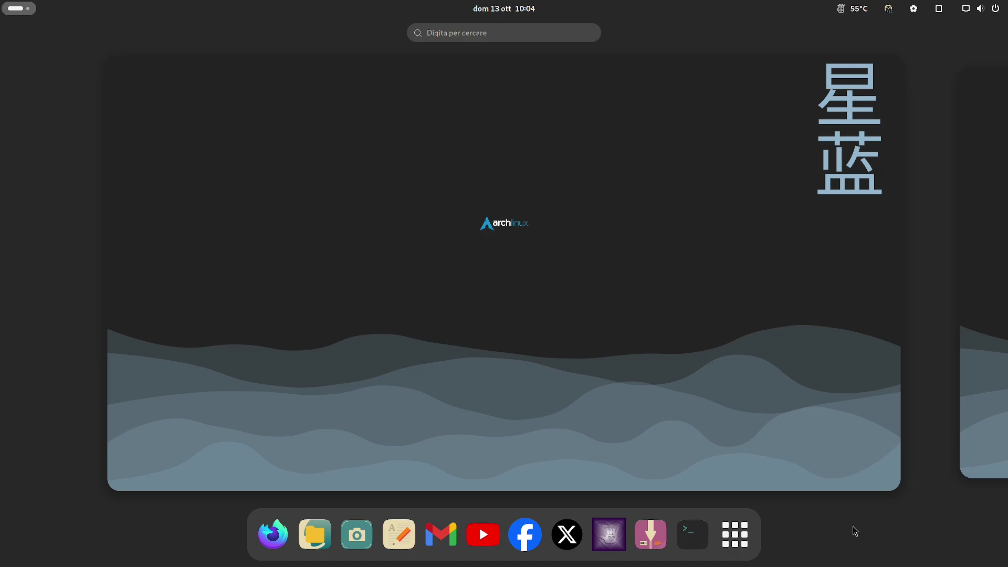